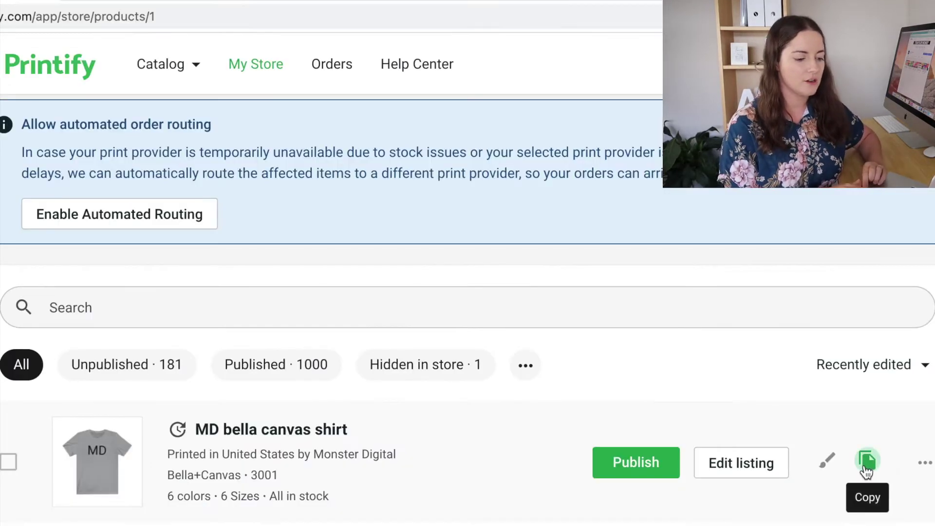
Duplicate the unpublished MD bella canvas shirt product from the My Store list.
{"action": "left_click", "coordinate": [866, 468]}
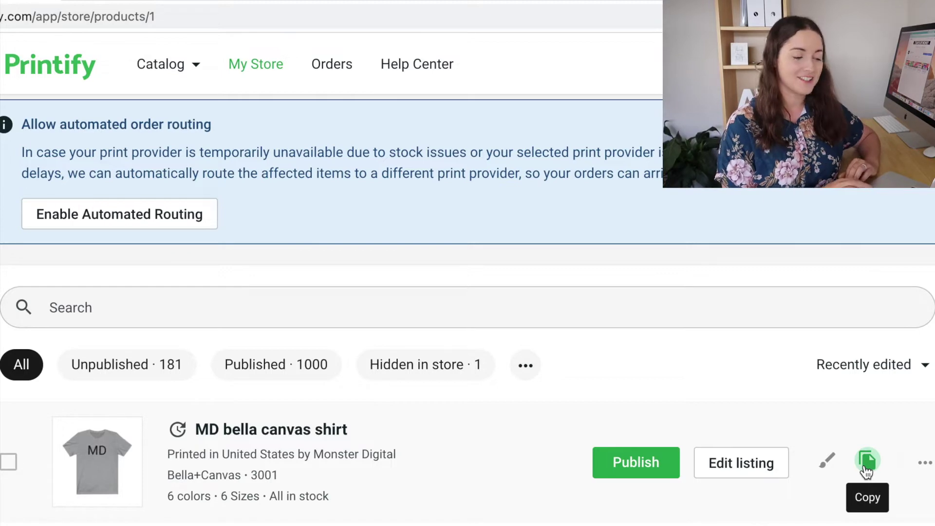
Copy the MD bella canvas shirt, open the copy's design editor, and begin adding a new design.
{"action": "left_click", "coordinate": [865, 468]}
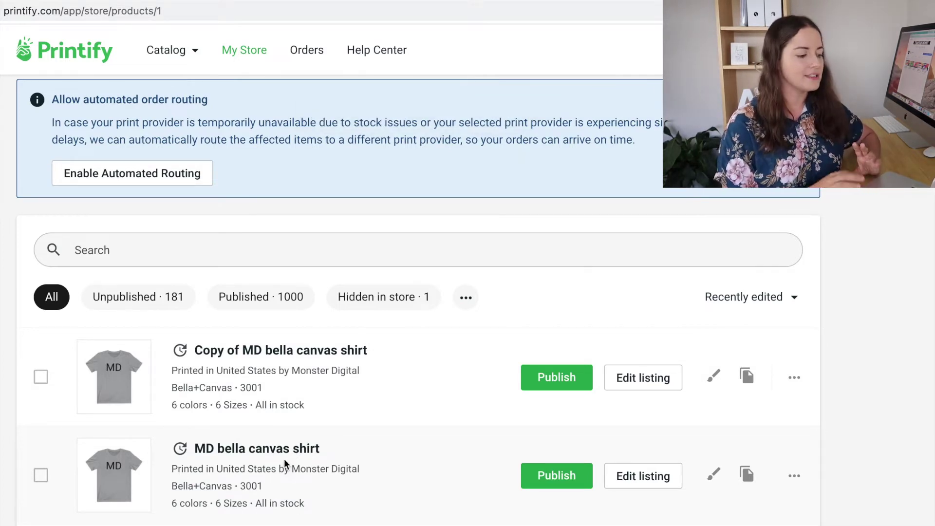
{"action": "left_click", "coordinate": [716, 376]}
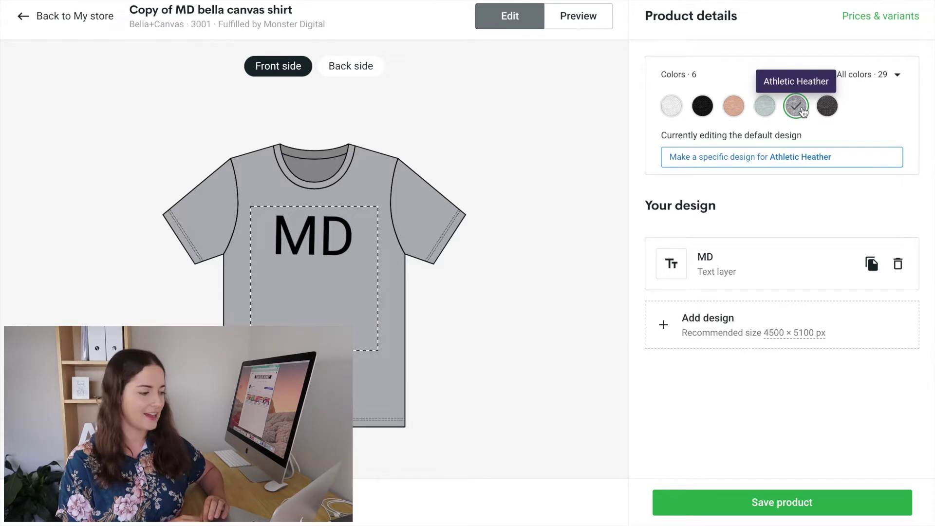
{"action": "left_click", "coordinate": [325, 242]}
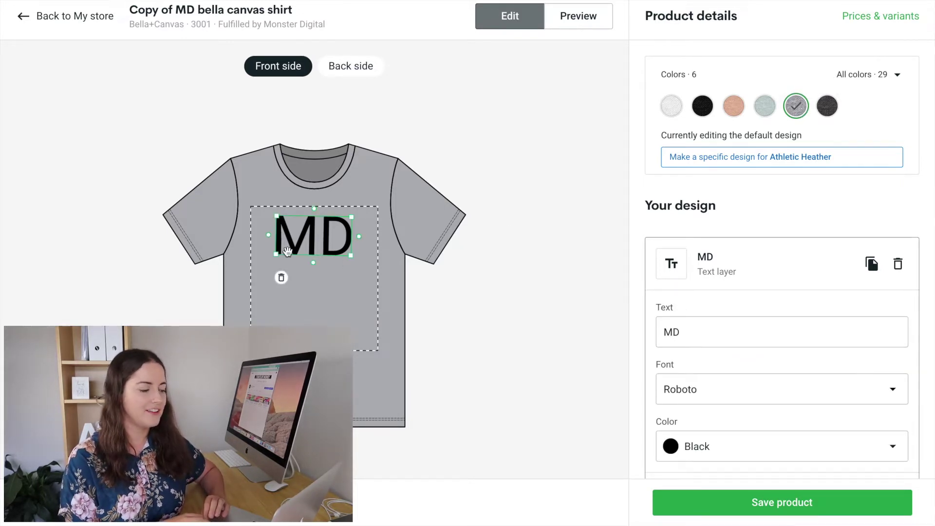
{"action": "left_click", "coordinate": [471, 212]}
{"action": "scroll", "coordinate": [650, 185], "scroll_direction": "down", "scroll_amount": 5}
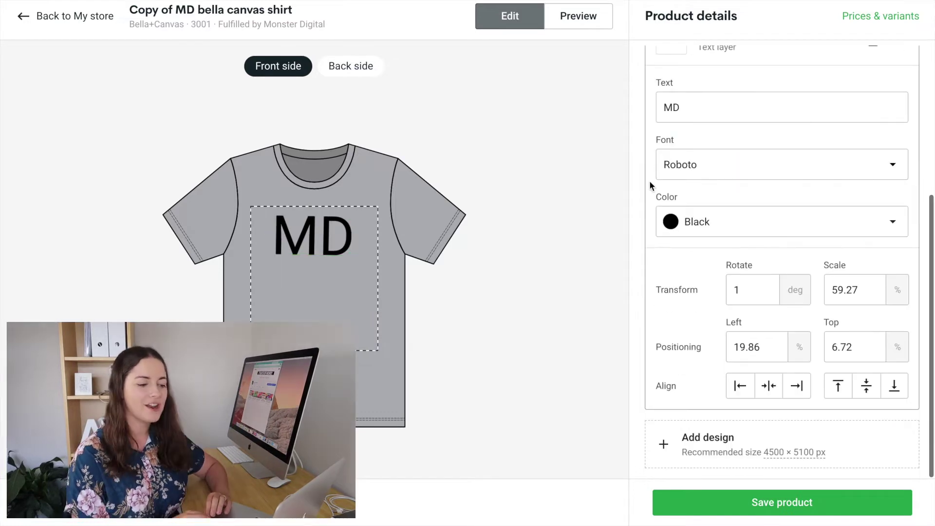
{"action": "left_click", "coordinate": [701, 447]}
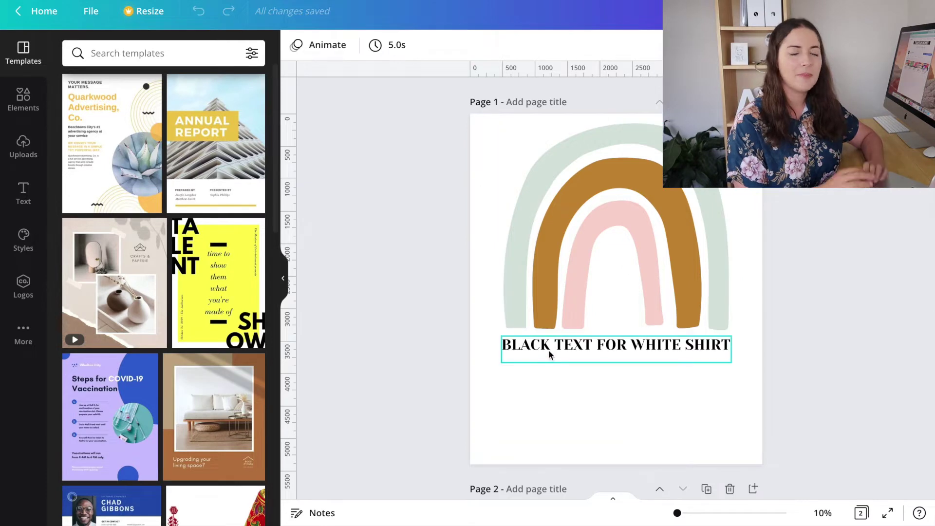
Review the 'Black text for white shirt' and 'White text for black shirt' Canva pages, then bring up Download.
{"action": "scroll", "coordinate": [611, 381], "scroll_direction": "down", "scroll_amount": 8}
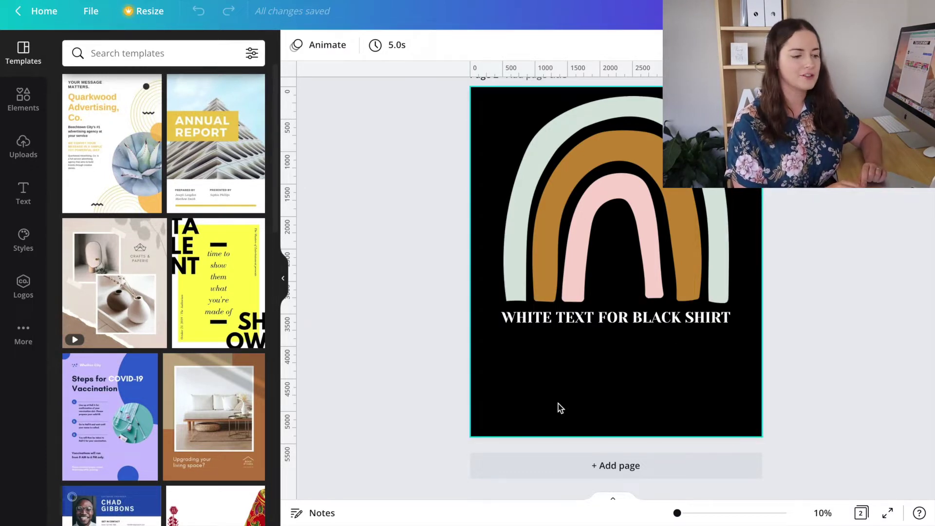
{"action": "scroll", "coordinate": [558, 404], "scroll_direction": "up", "scroll_amount": 2}
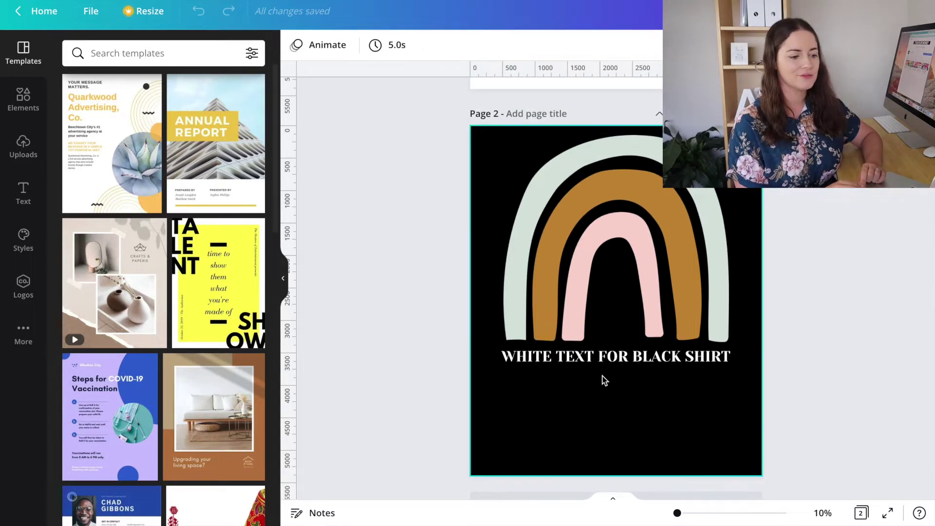
{"action": "scroll", "coordinate": [602, 380], "scroll_direction": "up", "scroll_amount": 10}
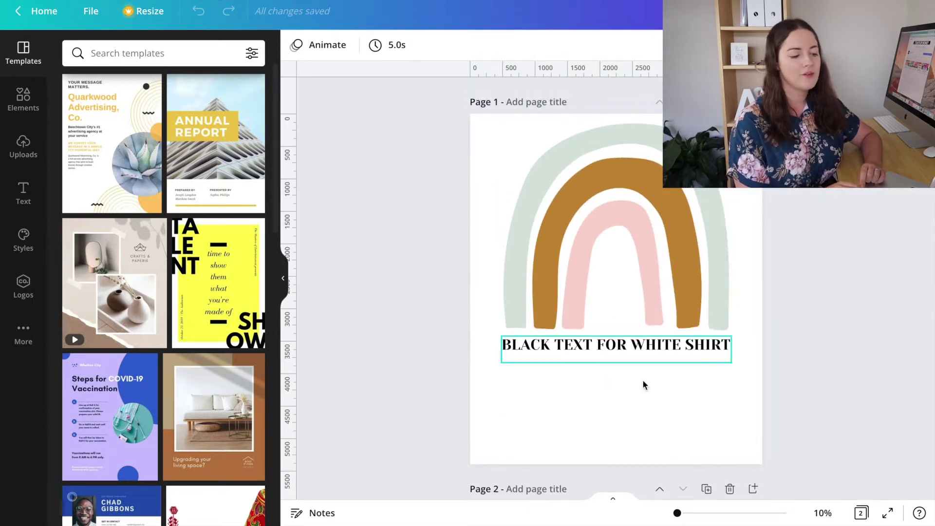
{"action": "scroll", "coordinate": [625, 371], "scroll_direction": "down", "scroll_amount": 8}
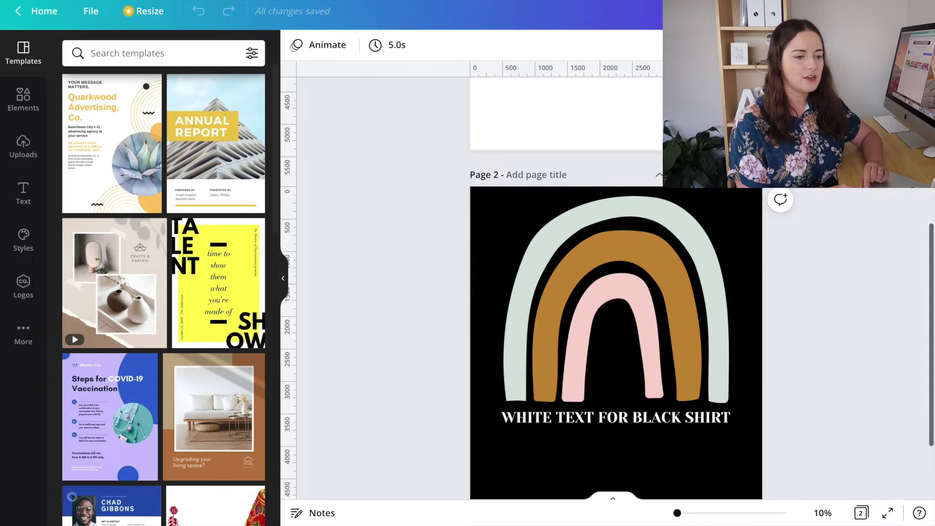
{"action": "left_click", "coordinate": [858, 11]}
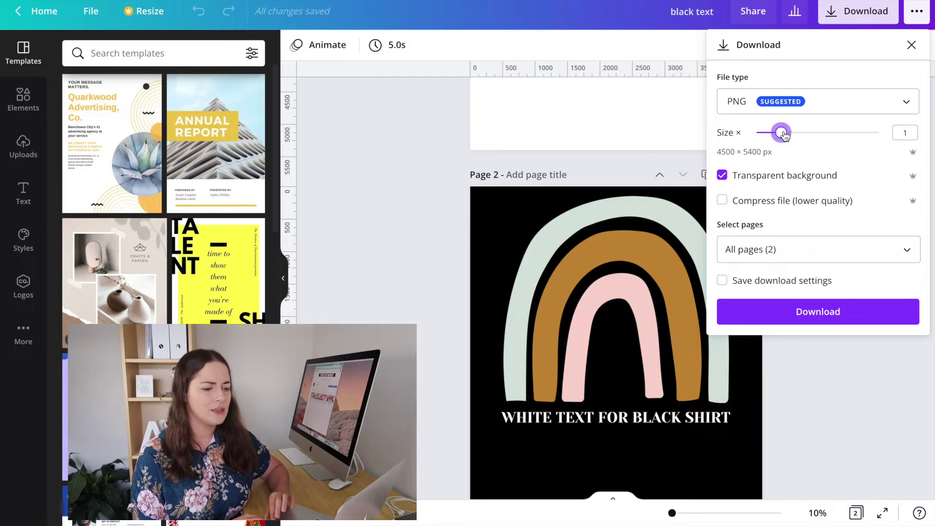
Download both pages as transparent-background PNGs at 1x size (4500 × 5400 px).
{"action": "left_click_drag", "start_coordinate": [781, 132], "coordinate": [829, 138]}
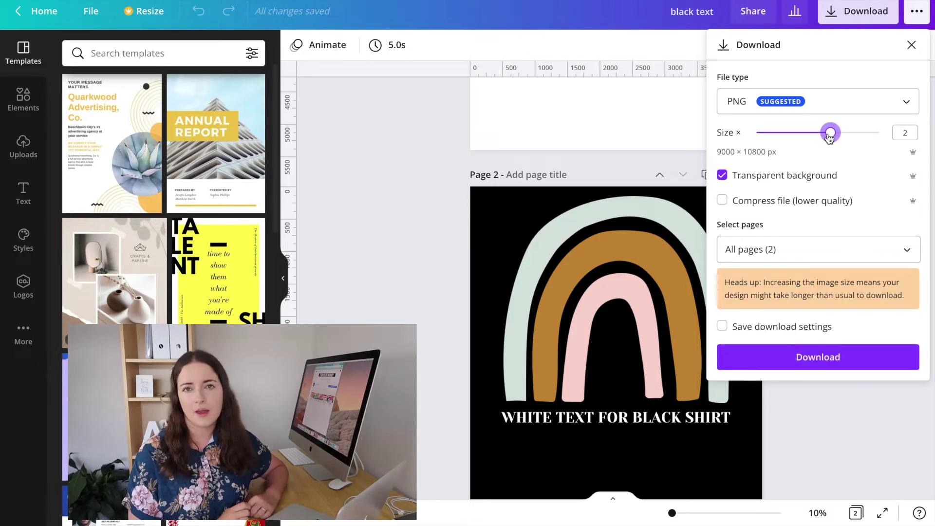
{"action": "left_click_drag", "start_coordinate": [815, 139], "coordinate": [783, 139]}
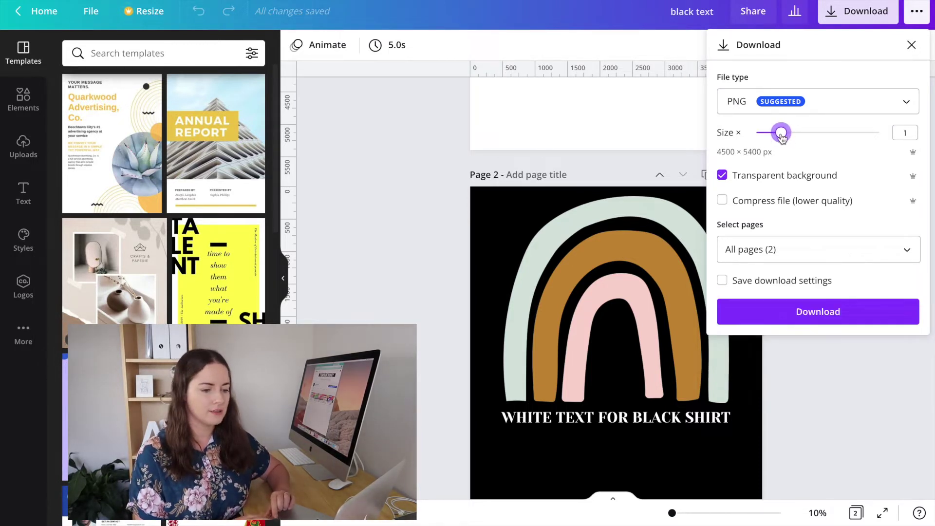
{"action": "left_click", "coordinate": [860, 312]}
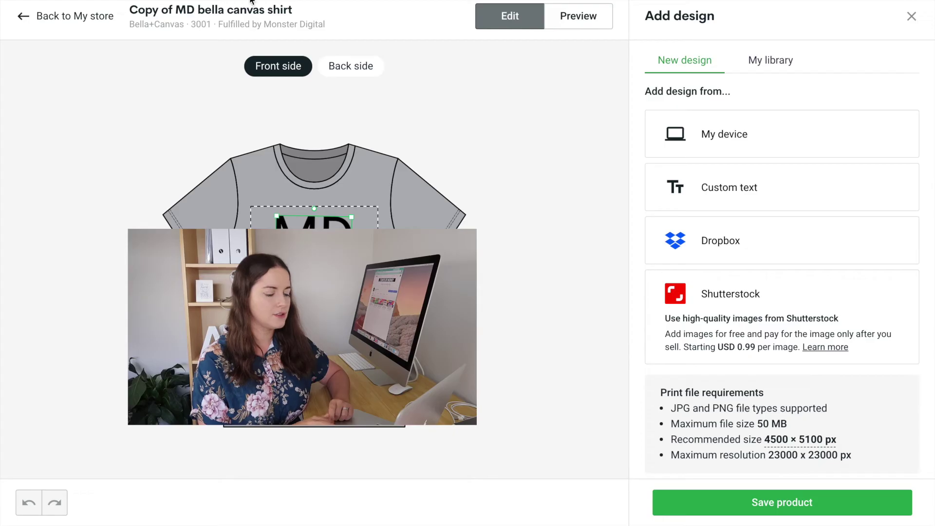
Upload 1.png from the black text folder onto the shirt front and delete the MD text layer.
{"action": "left_click", "coordinate": [728, 142]}
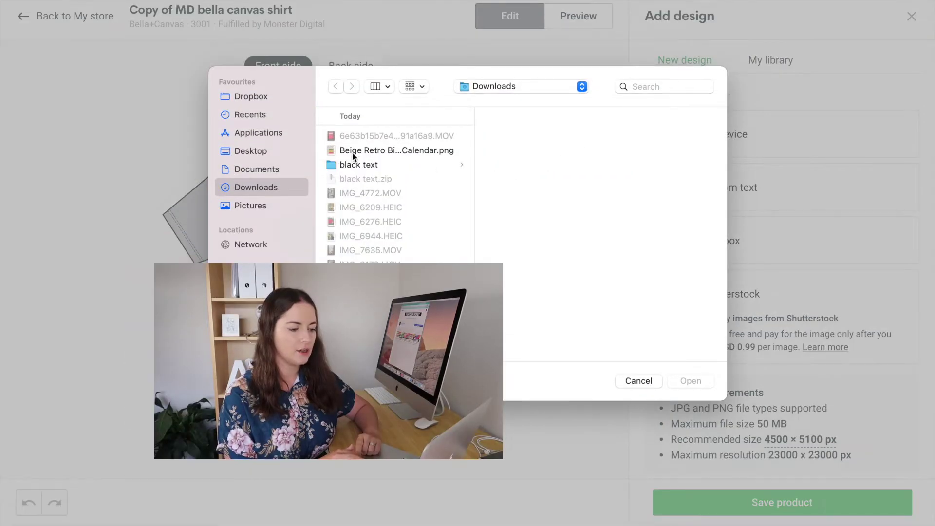
{"action": "left_click", "coordinate": [358, 165]}
{"action": "double_click", "coordinate": [493, 136]}
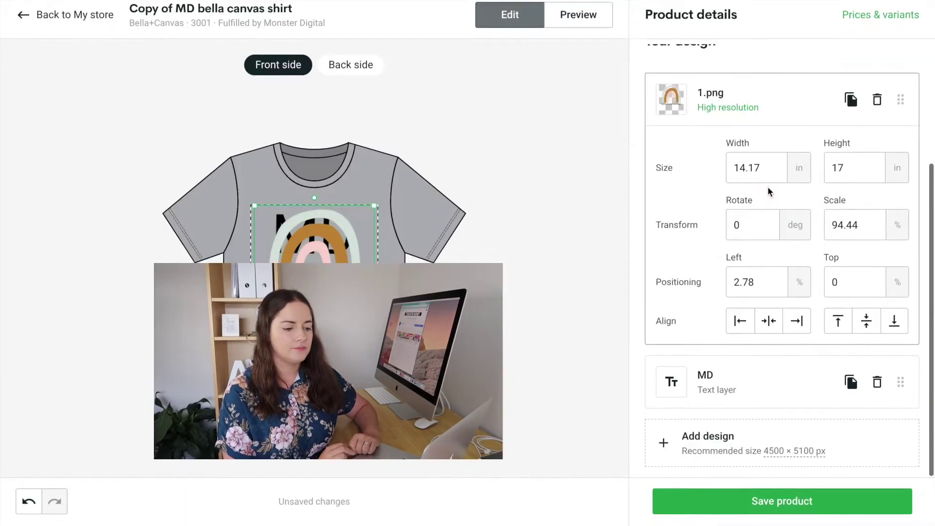
{"action": "left_click", "coordinate": [879, 383]}
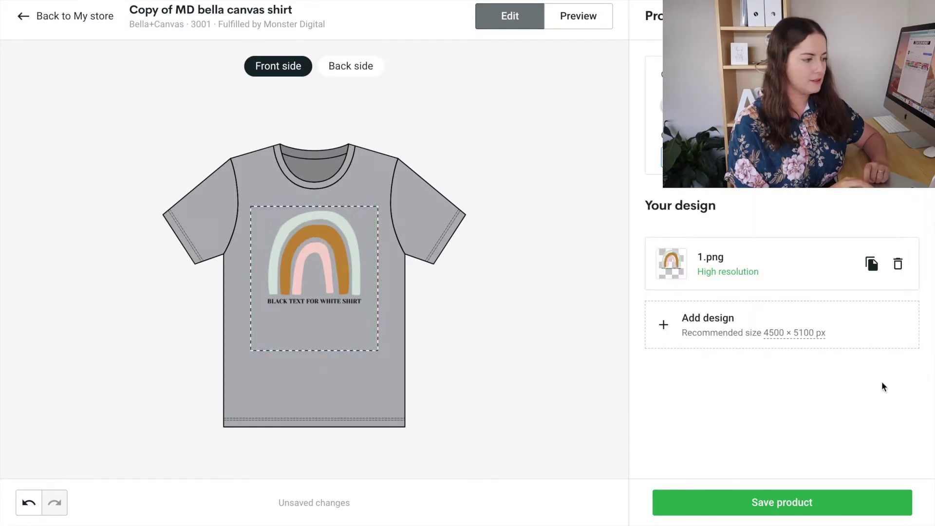
Set the rainbow design's width to 11.8 in and reposition it on the shirt.
{"action": "left_click", "coordinate": [756, 257]}
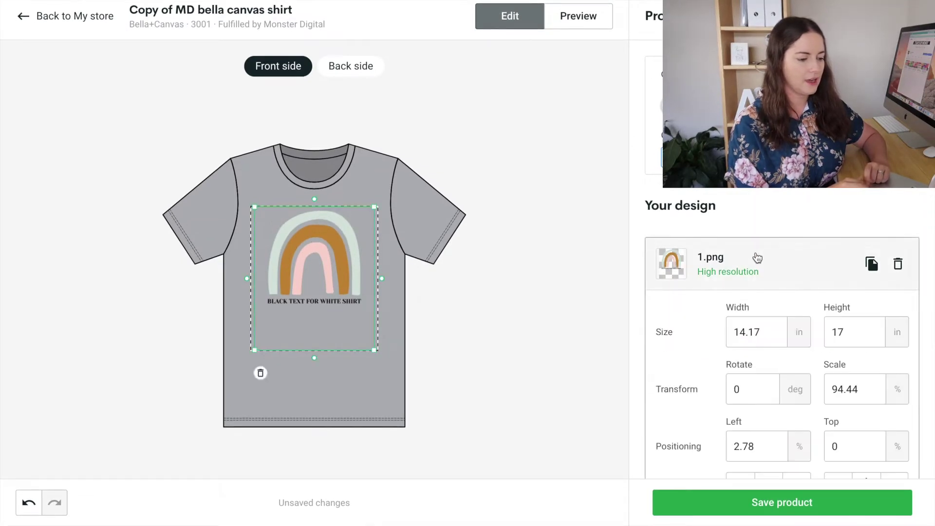
{"action": "left_click_drag", "start_coordinate": [298, 234], "coordinate": [298, 233]}
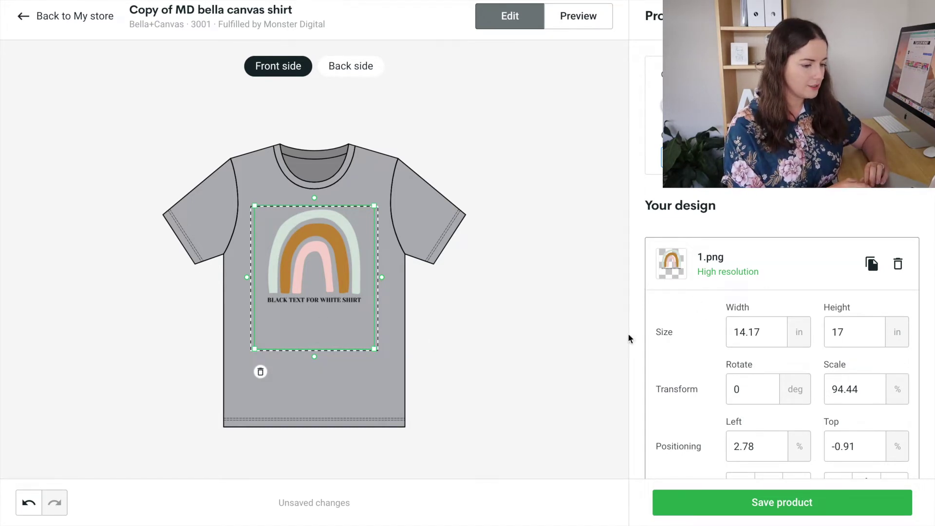
{"action": "left_click", "coordinate": [745, 332]}
{"action": "key", "text": "BackSpace"}
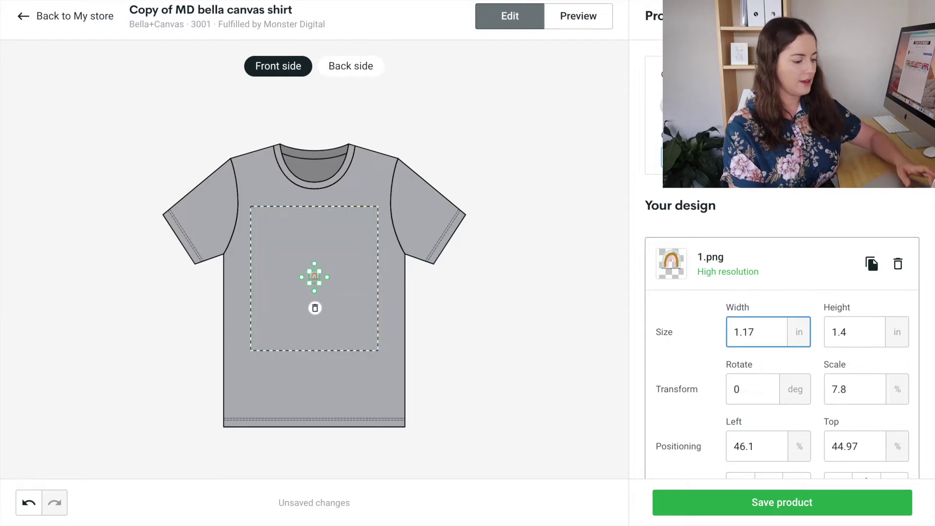
{"action": "type", "text": "1"}
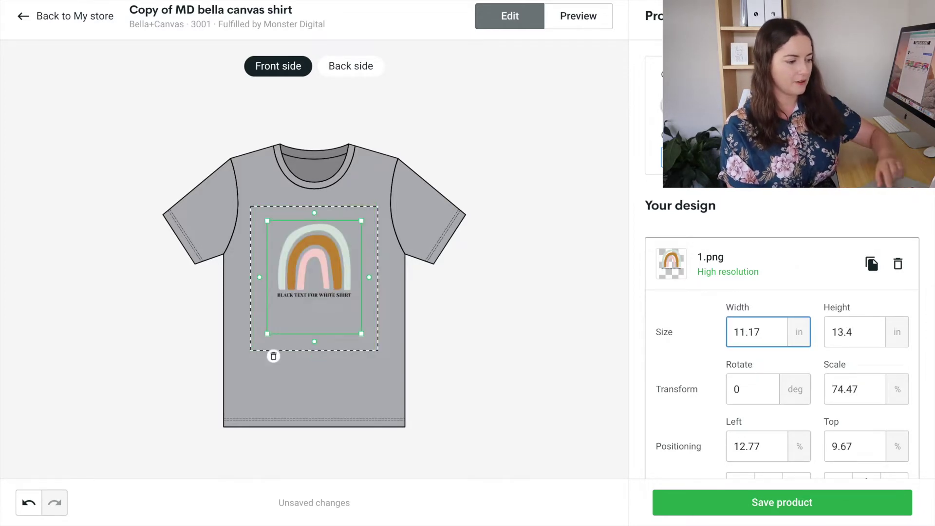
{"action": "left_click_drag", "start_coordinate": [331, 274], "coordinate": [334, 326]}
Duplicate the rainbow design and adjust the sizes of the copy and the original.
{"action": "left_click", "coordinate": [871, 263]}
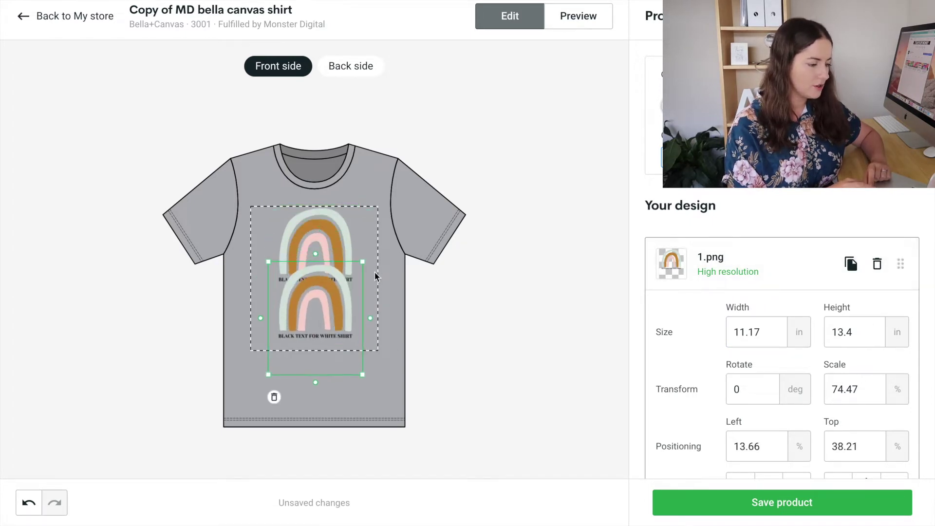
{"action": "left_click_drag", "start_coordinate": [364, 263], "coordinate": [355, 272]}
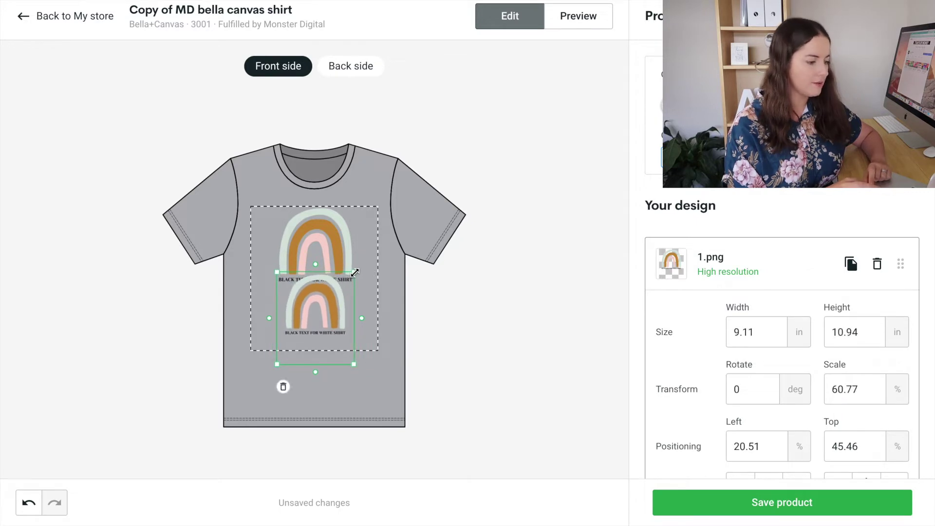
{"action": "left_click", "coordinate": [331, 243]}
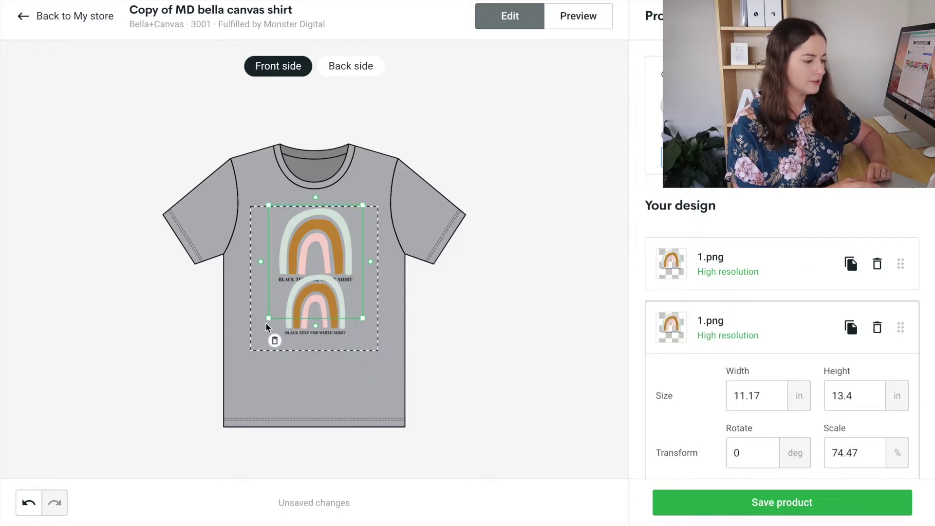
{"action": "left_click_drag", "start_coordinate": [267, 320], "coordinate": [253, 337]}
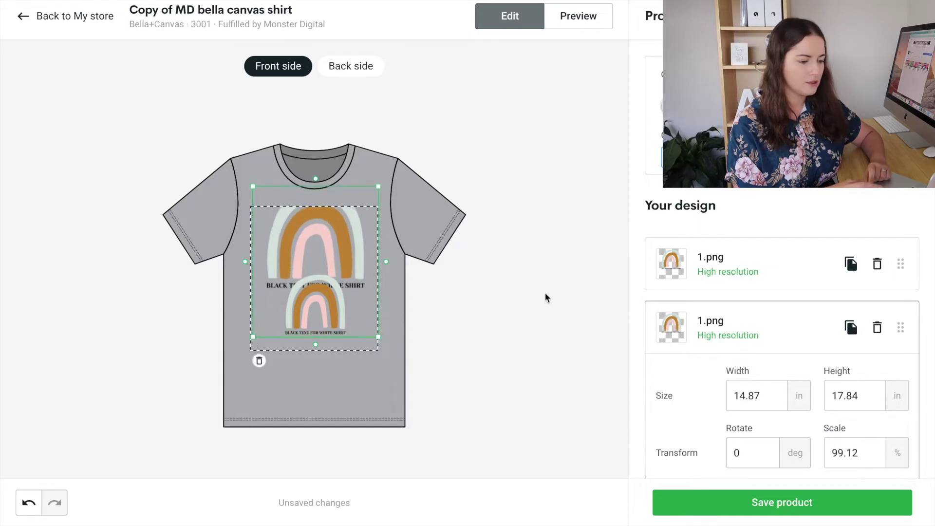
Give the lower copy an 11.8 in width and drag it down toward the shirt bottom.
{"action": "left_click", "coordinate": [763, 252]}
{"action": "left_click", "coordinate": [739, 334]}
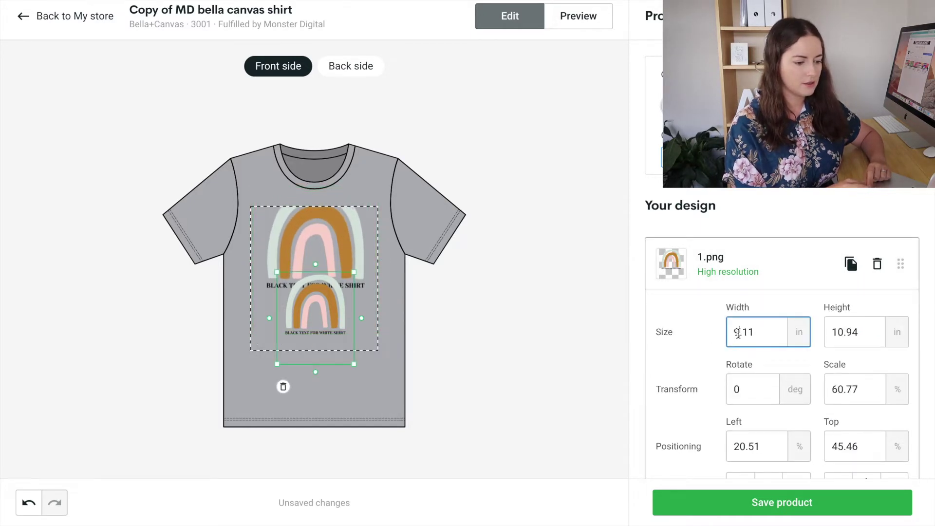
{"action": "key", "text": "BackSpace"}
{"action": "type", "text": "11"}
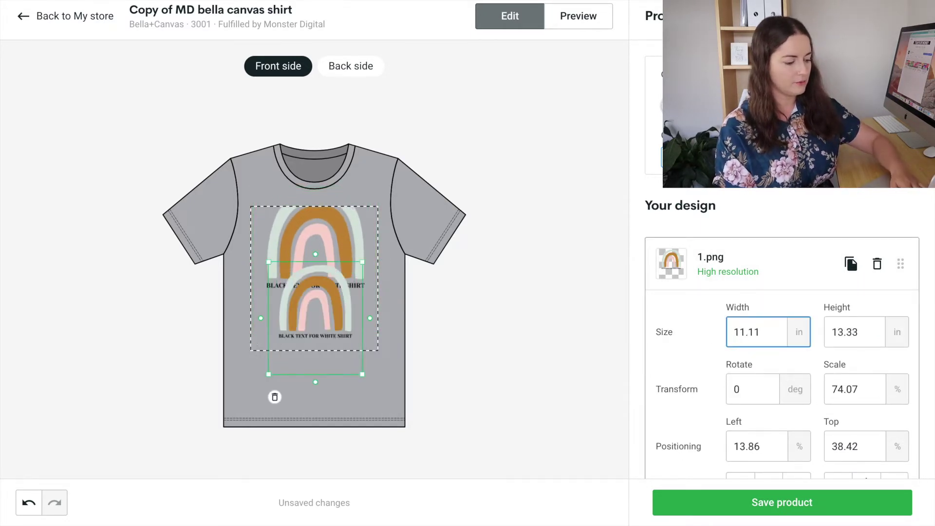
{"action": "key", "text": "Right"}
{"action": "key", "text": "Delete"}
{"action": "type", "text": "8"}
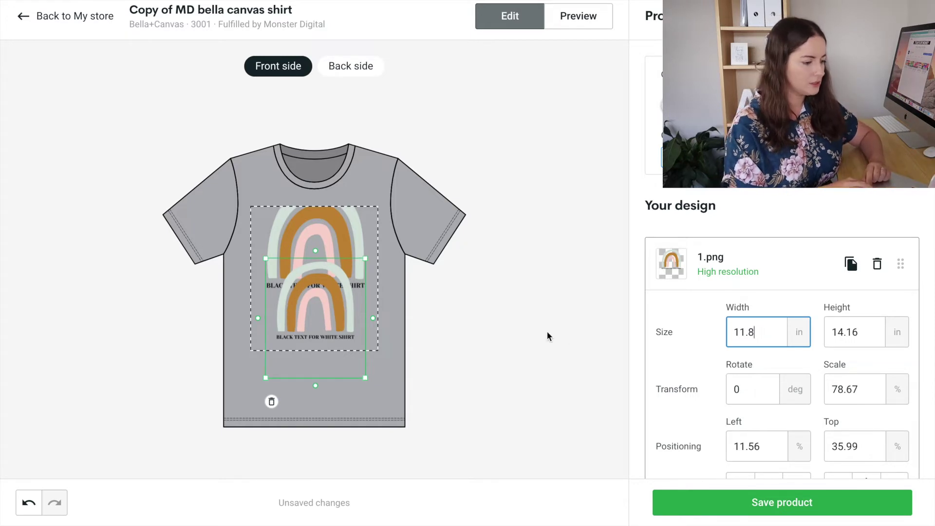
{"action": "left_click", "coordinate": [549, 336]}
{"action": "left_click_drag", "start_coordinate": [333, 320], "coordinate": [334, 309]}
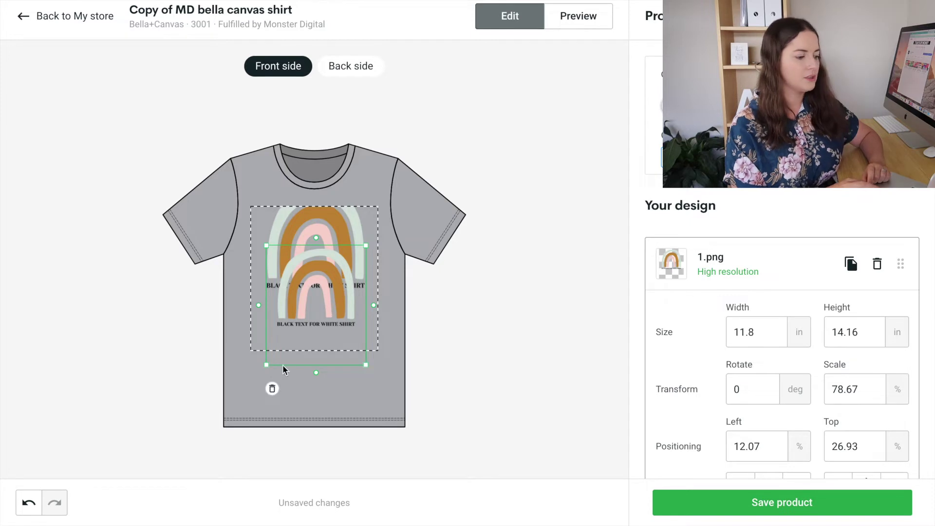
{"action": "scroll", "coordinate": [778, 272], "scroll_direction": "down", "scroll_amount": 1}
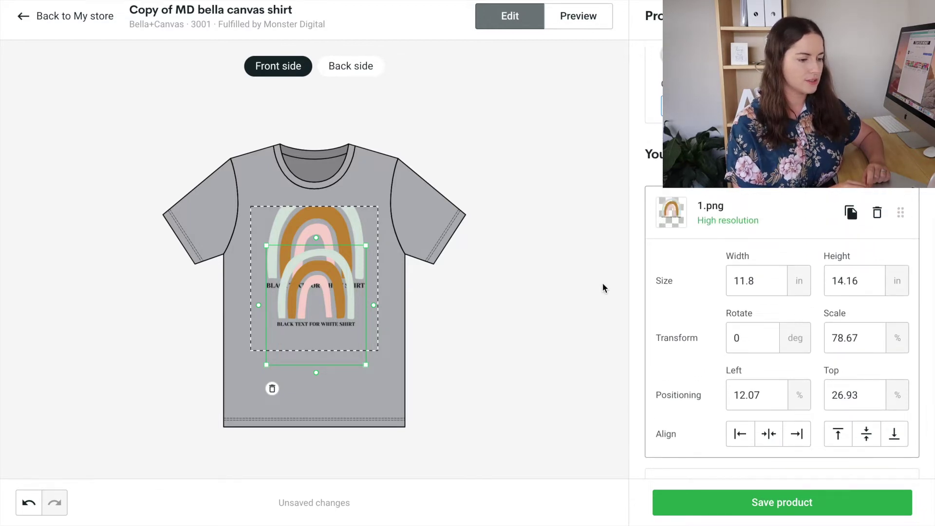
{"action": "left_click_drag", "start_coordinate": [298, 287], "coordinate": [298, 348]}
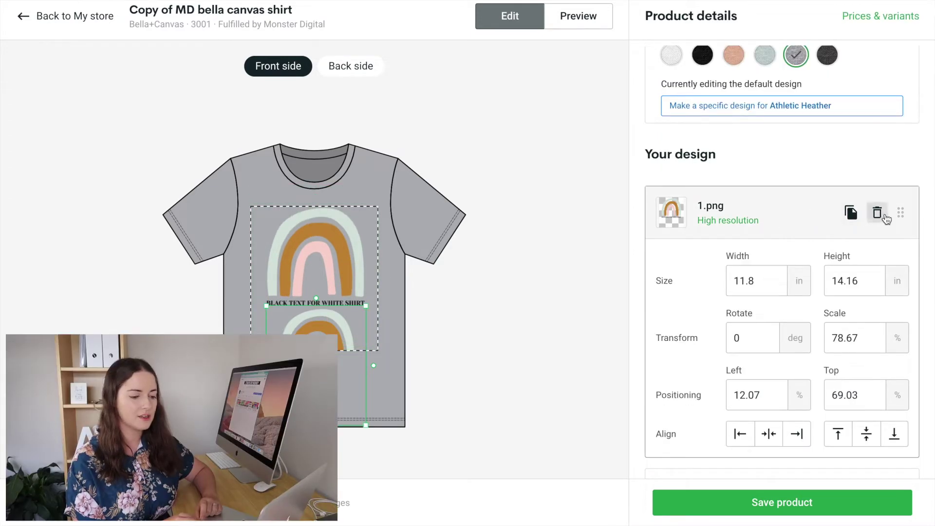
Delete the duplicate 1.png layer; make specific designs for Athletic Heather, Heather Ice Blue, Heather Peach and White.
{"action": "left_click", "coordinate": [881, 214]}
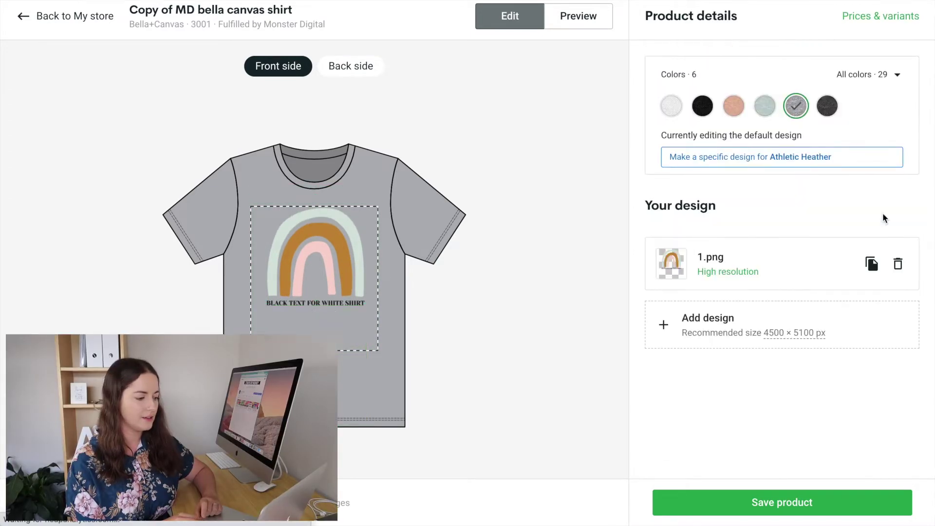
{"action": "left_click", "coordinate": [782, 162]}
{"action": "left_click", "coordinate": [770, 112]}
{"action": "left_click", "coordinate": [774, 159]}
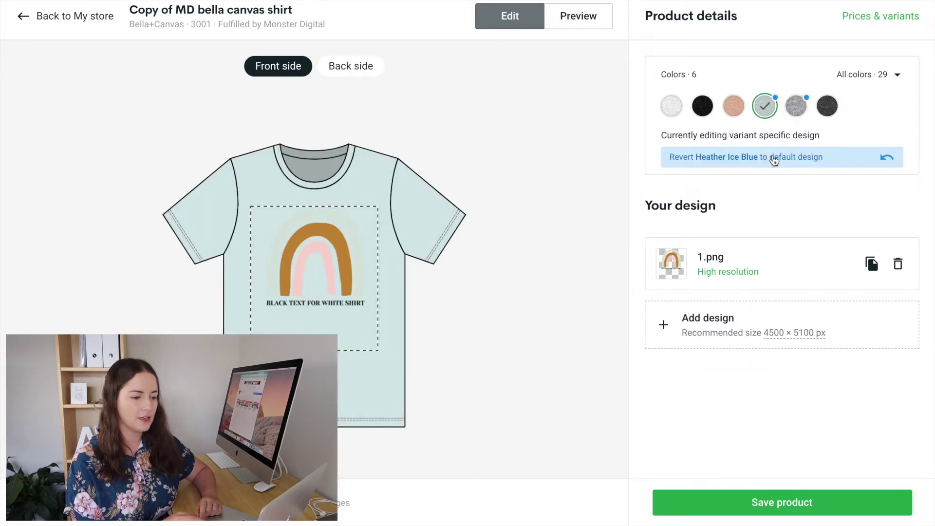
{"action": "left_click", "coordinate": [734, 105]}
{"action": "left_click", "coordinate": [771, 162]}
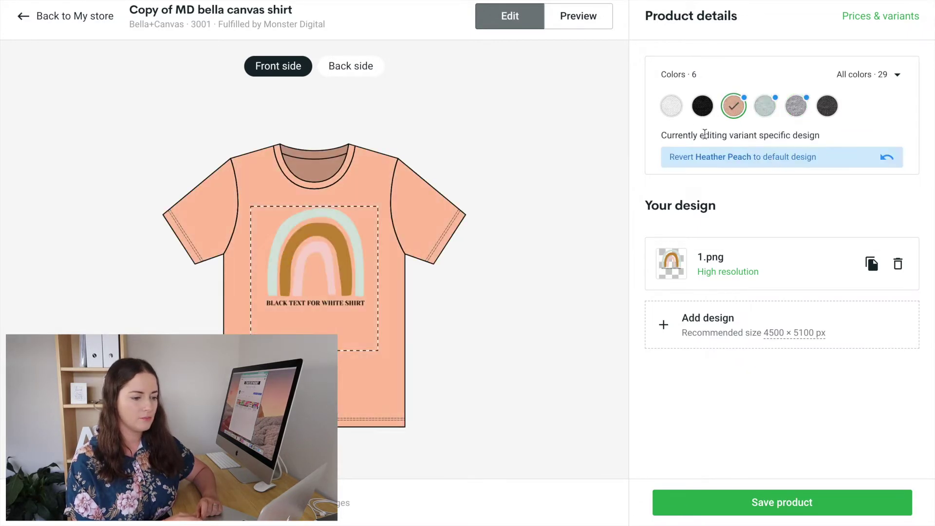
{"action": "left_click", "coordinate": [672, 105]}
{"action": "left_click", "coordinate": [768, 161]}
{"action": "left_click", "coordinate": [702, 106]}
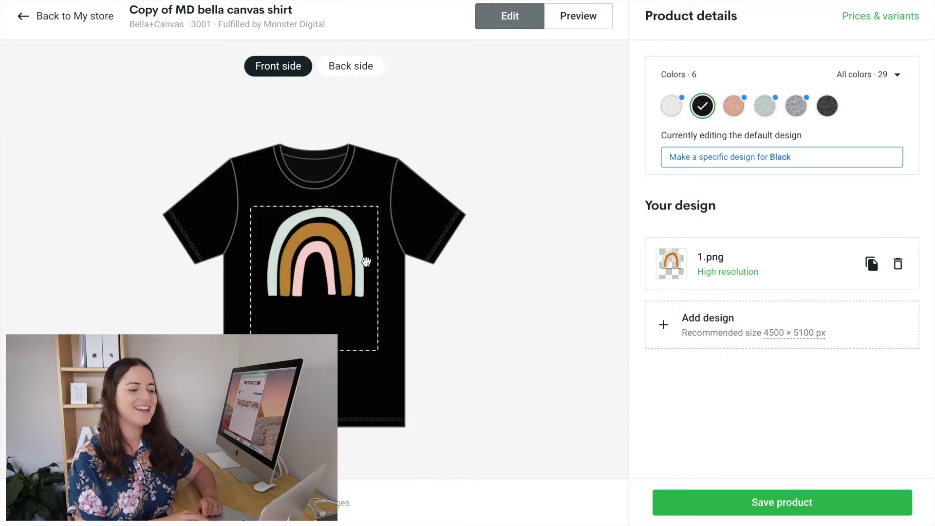
Upload 2.png from the computer and place it on the default shirt design.
{"action": "left_click", "coordinate": [762, 334]}
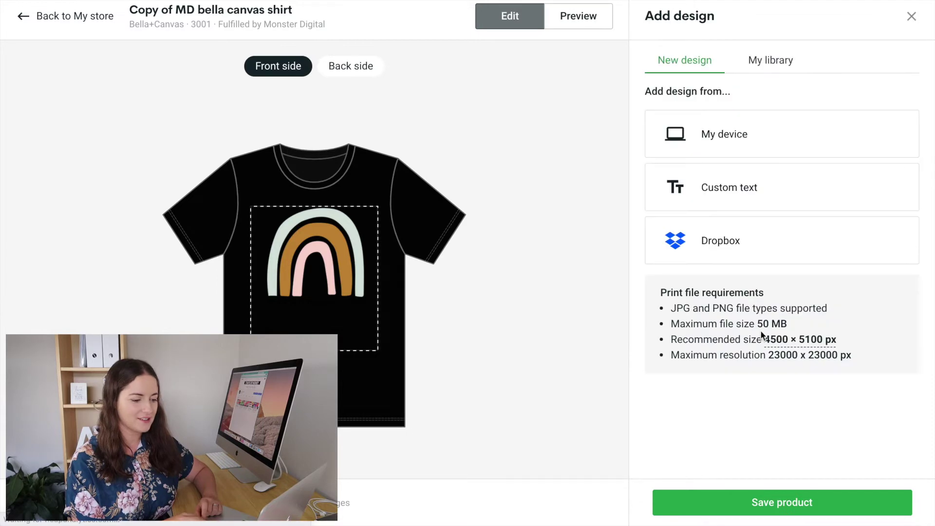
{"action": "left_click", "coordinate": [761, 134]}
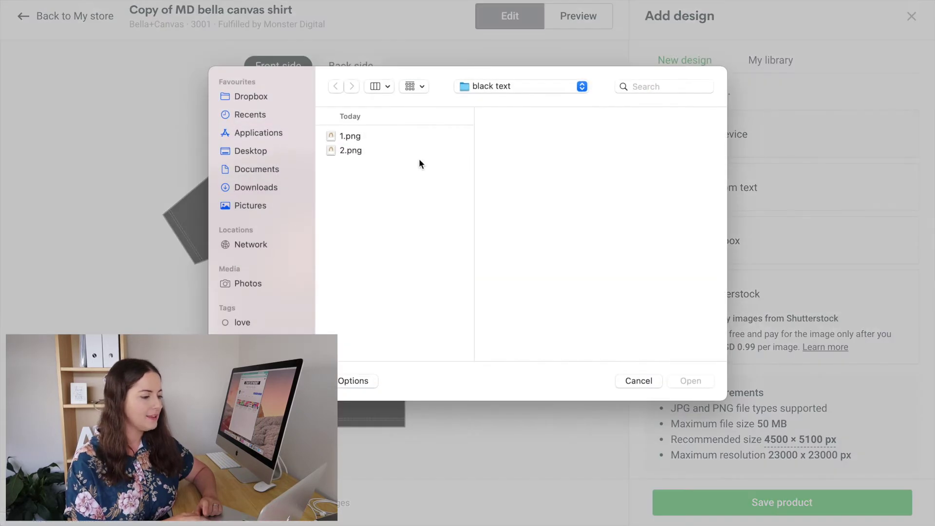
{"action": "left_click", "coordinate": [355, 152]}
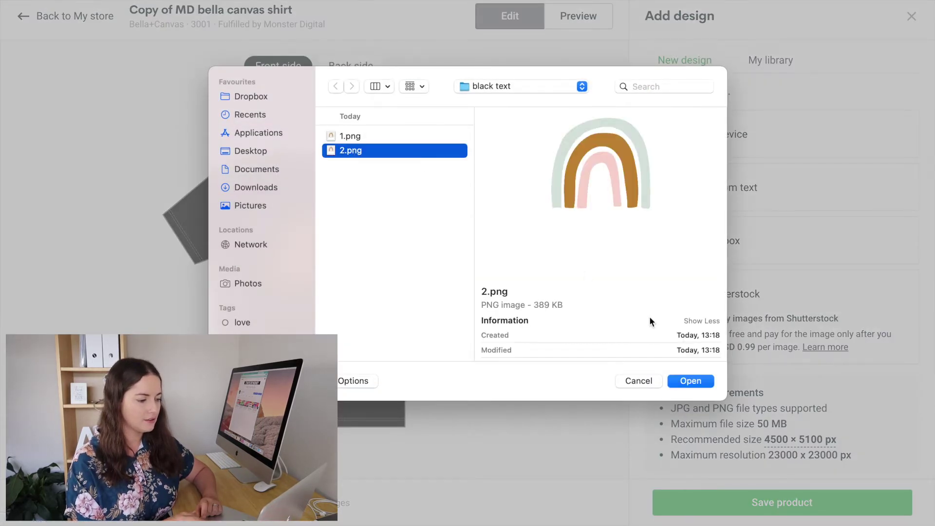
{"action": "left_click", "coordinate": [690, 381]}
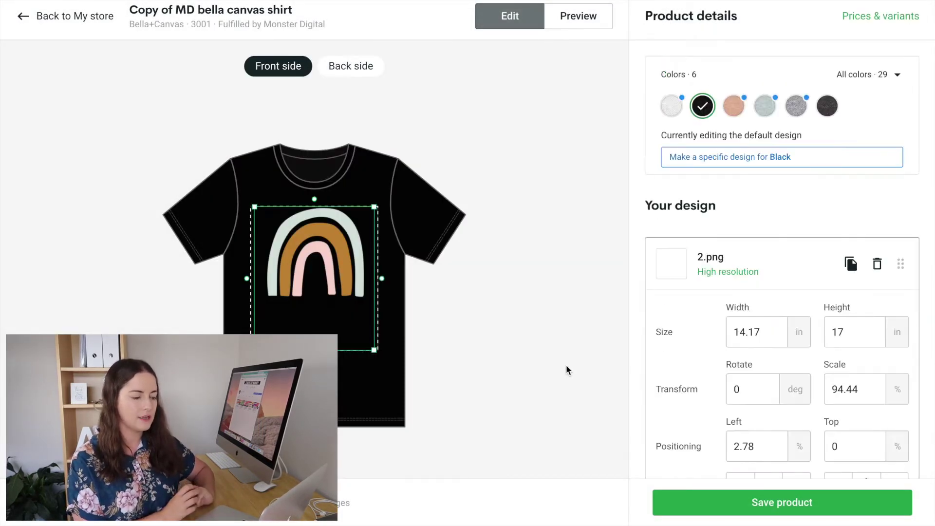
Set 2.png's width to 14.87 in, matching 1.png.
{"action": "scroll", "coordinate": [706, 287], "scroll_direction": "down", "scroll_amount": 3}
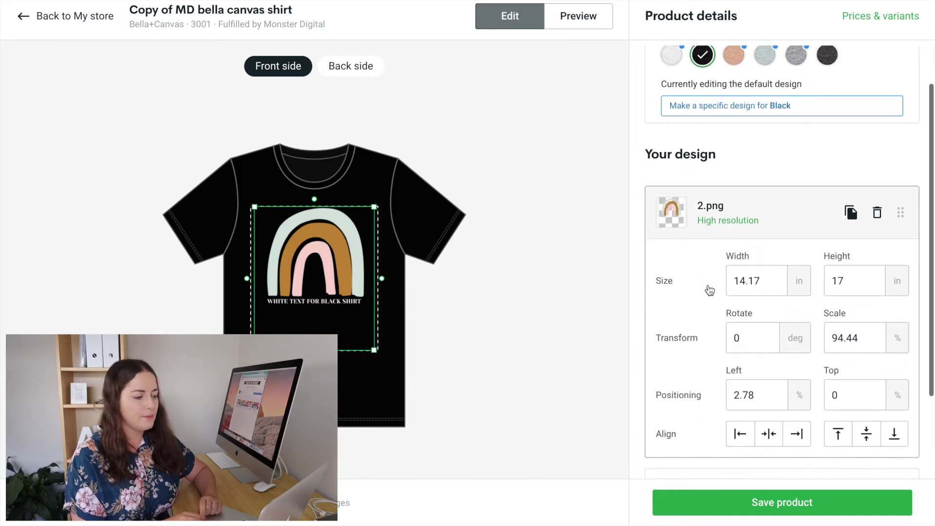
{"action": "left_click", "coordinate": [768, 388]}
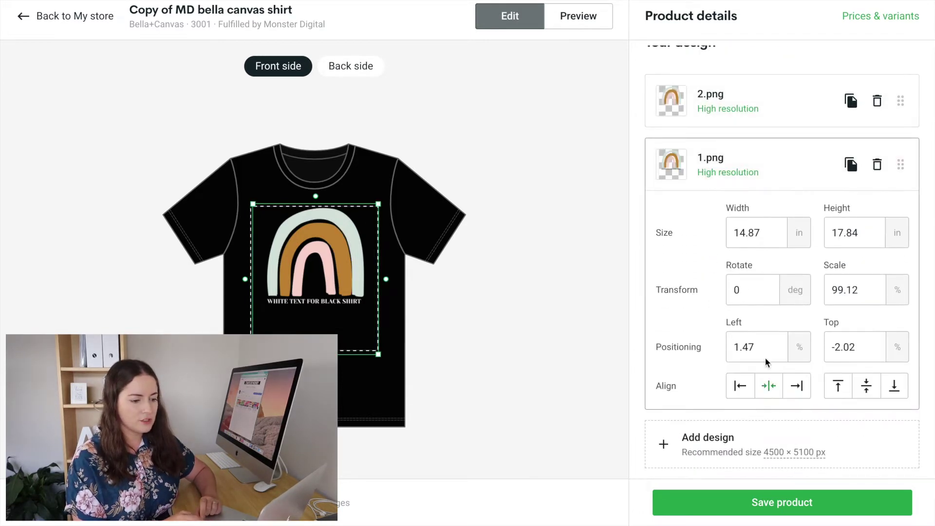
{"action": "left_click_drag", "start_coordinate": [772, 239], "coordinate": [733, 234]}
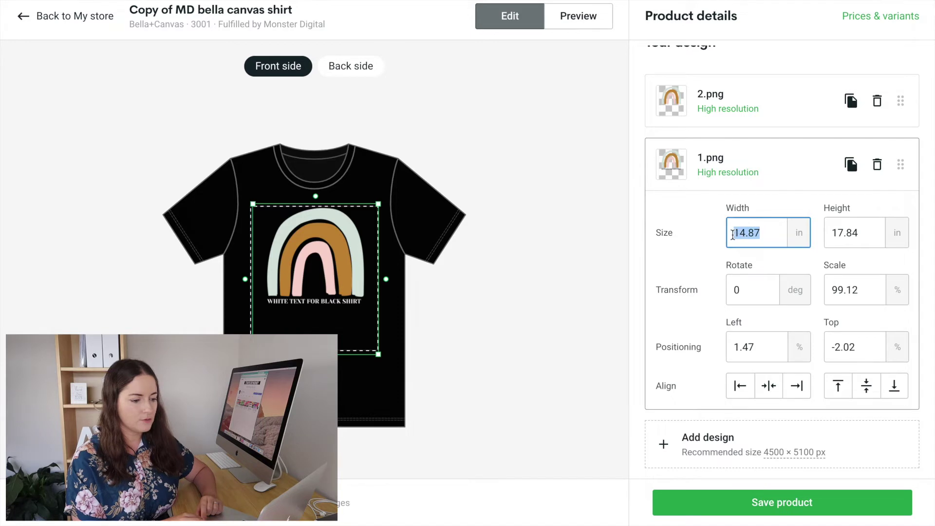
{"action": "left_click", "coordinate": [772, 112]}
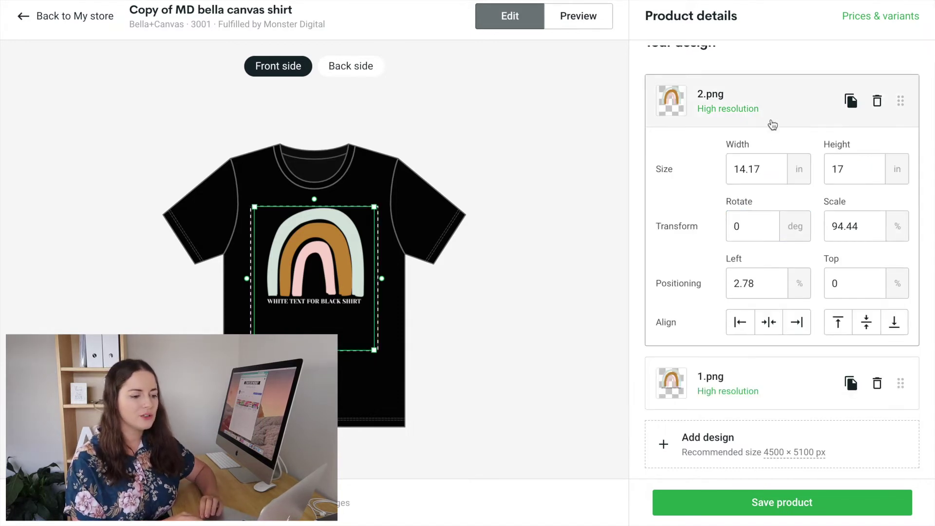
{"action": "left_click_drag", "start_coordinate": [768, 161], "coordinate": [736, 167]}
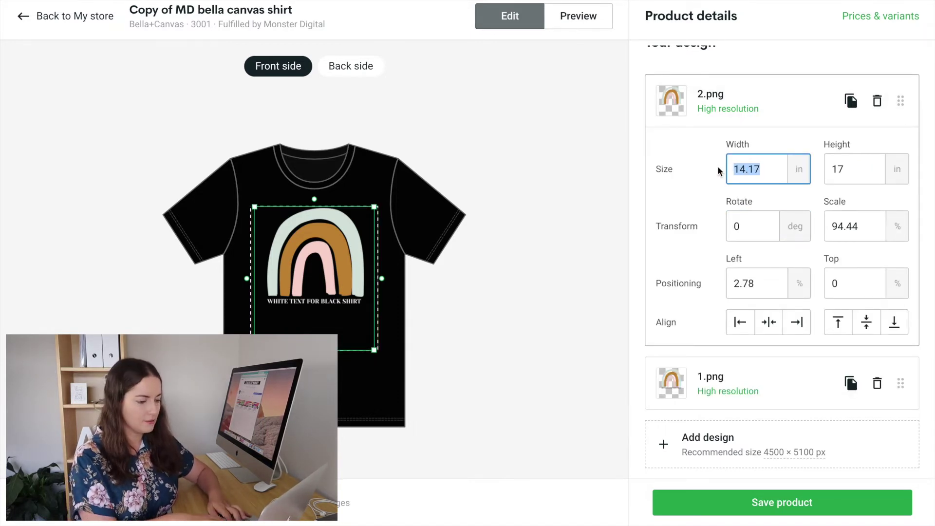
{"action": "type", "text": "4.87"}
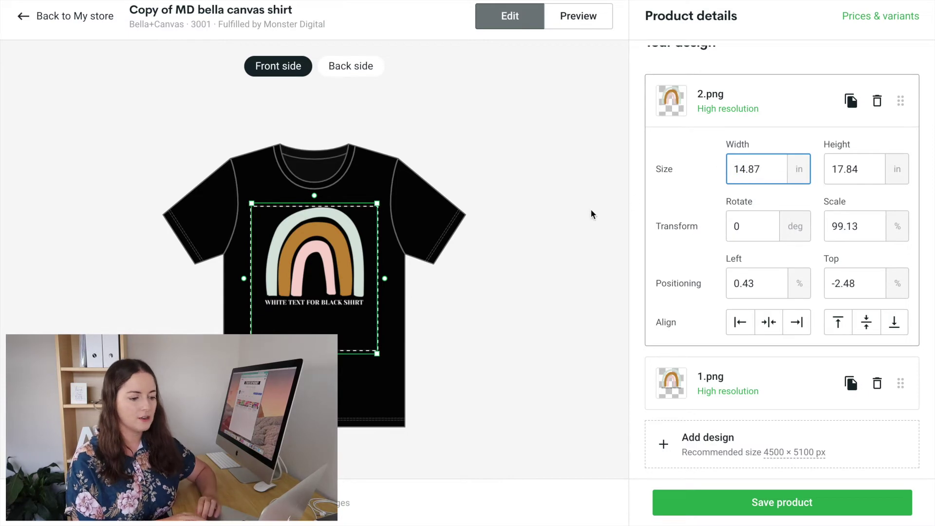
Match 2.png's position to 1.png with Left 1.47 and Top -2.02.
{"action": "left_click", "coordinate": [764, 368]}
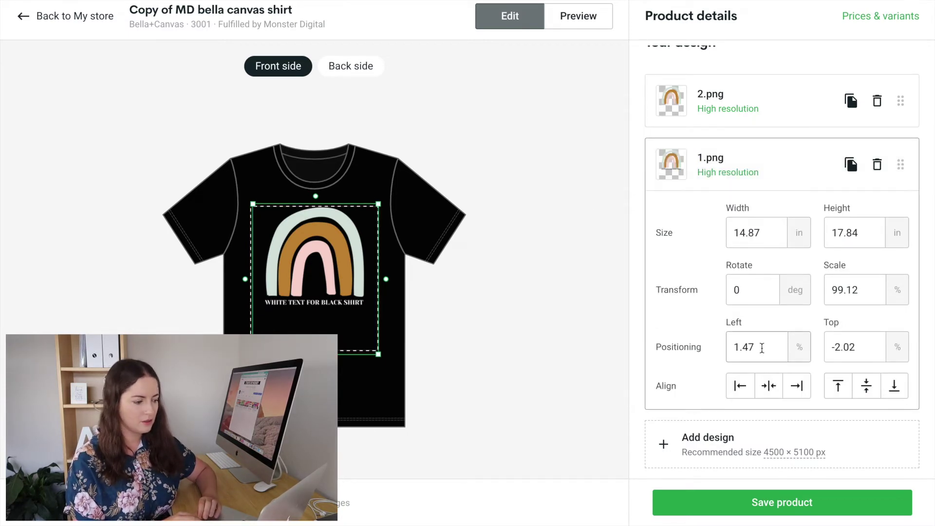
{"action": "left_click_drag", "start_coordinate": [761, 348], "coordinate": [725, 348]}
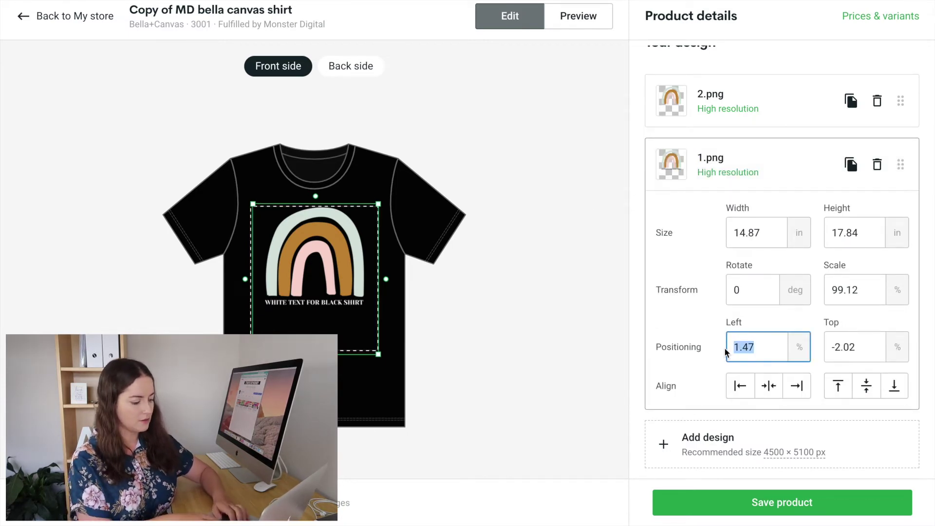
{"action": "left_click", "coordinate": [764, 94]}
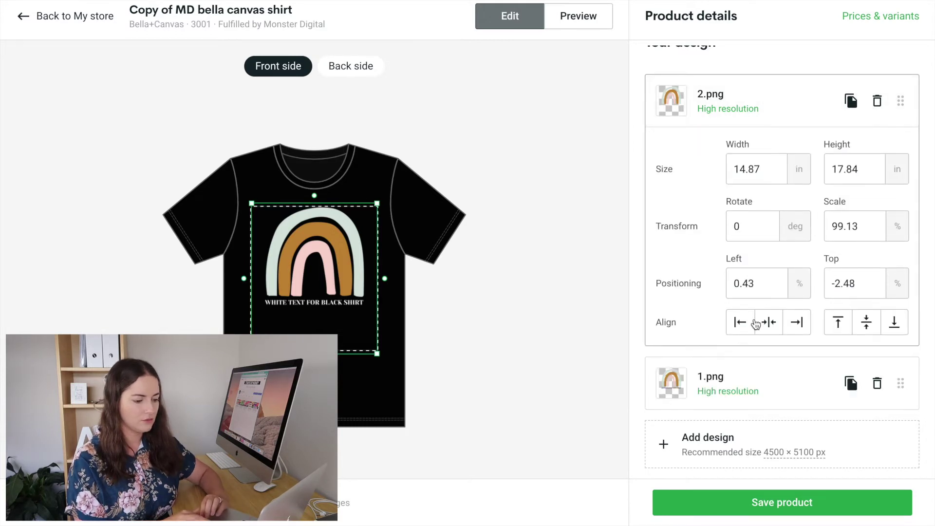
{"action": "left_click_drag", "start_coordinate": [766, 285], "coordinate": [726, 285]}
{"action": "type", "text": "1.47"}
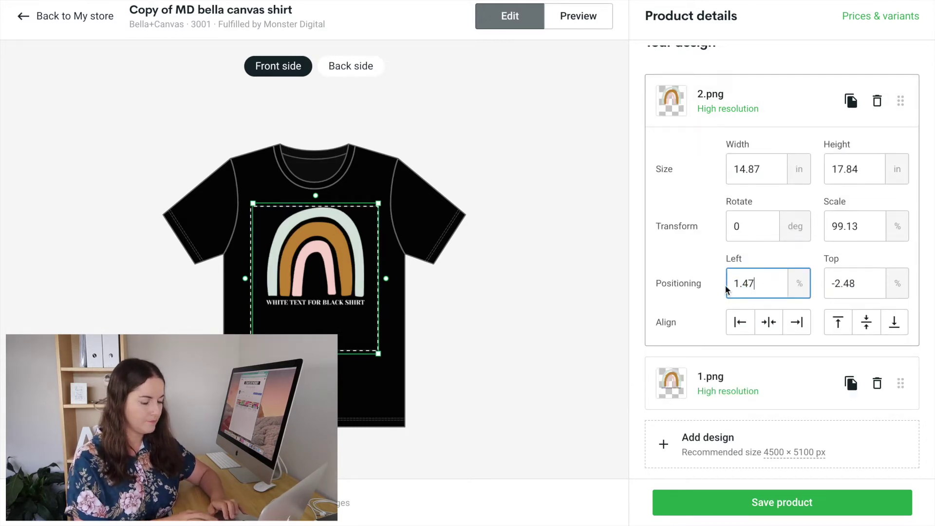
{"action": "left_click", "coordinate": [779, 388]}
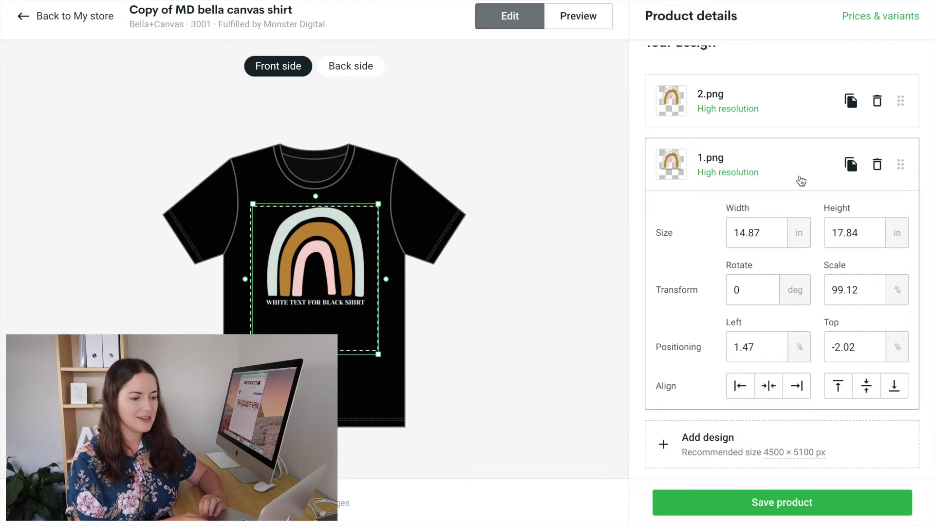
{"action": "left_click_drag", "start_coordinate": [861, 347], "coordinate": [828, 349]}
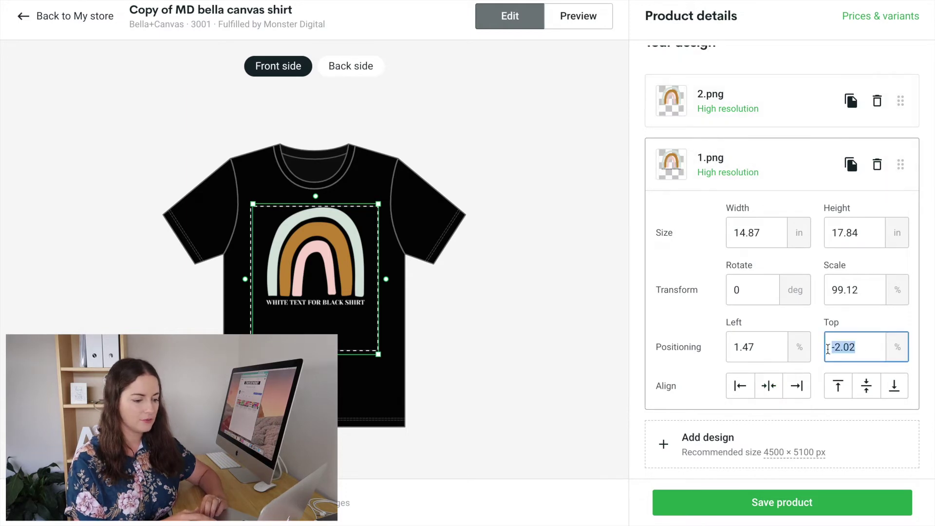
{"action": "left_click", "coordinate": [785, 104]}
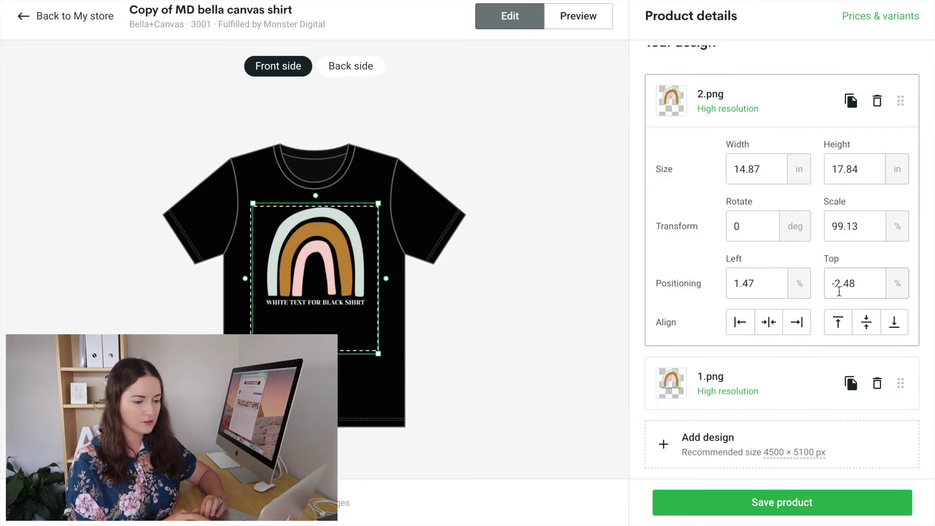
{"action": "left_click_drag", "start_coordinate": [866, 286], "coordinate": [824, 283]}
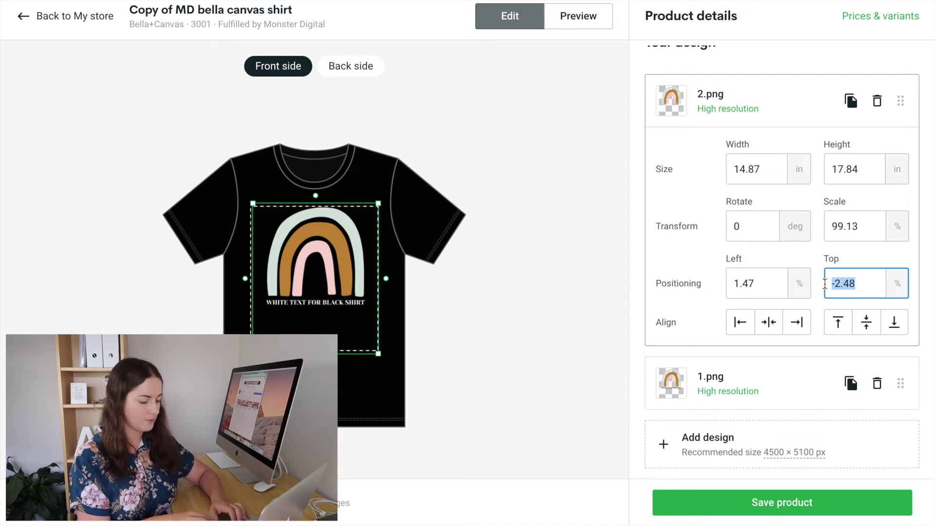
{"action": "type", "text": "-2.02"}
{"action": "left_click", "coordinate": [802, 61]}
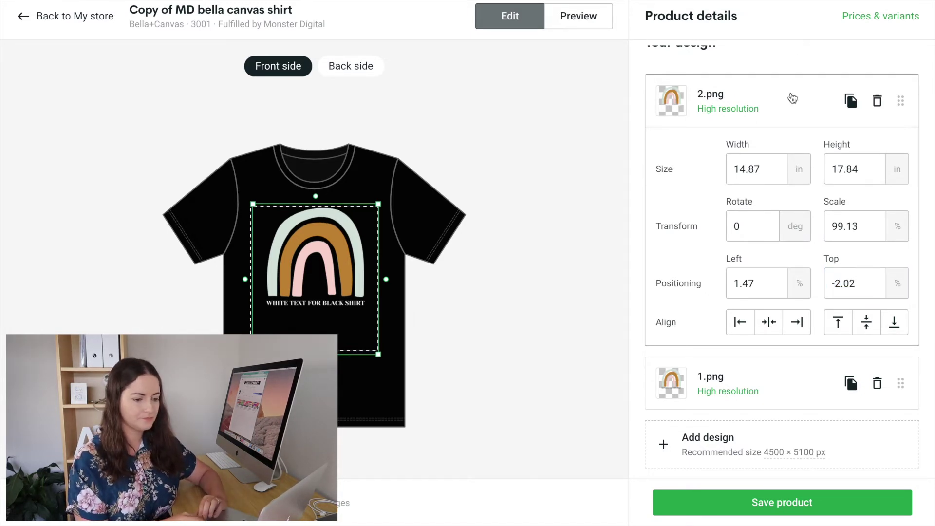
Set 2.png's scale to 99.12 to match 1.png.
{"action": "left_click", "coordinate": [780, 392]}
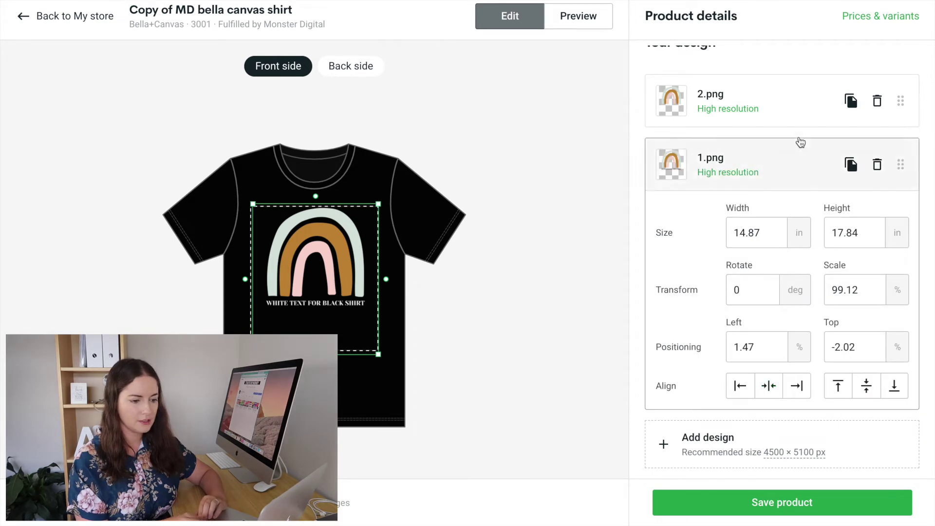
{"action": "left_click", "coordinate": [796, 115]}
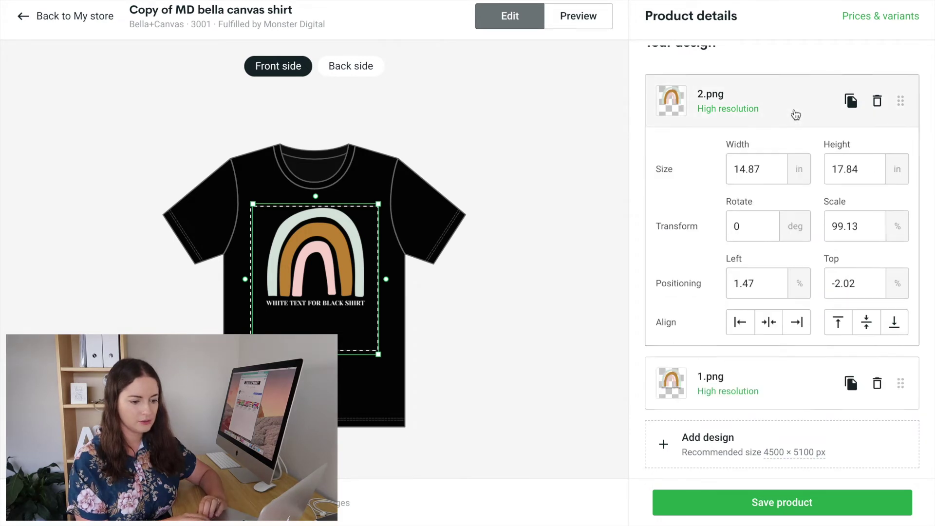
{"action": "left_click", "coordinate": [860, 223]}
{"action": "key", "text": "BackSpace"}
{"action": "type", "text": "2"}
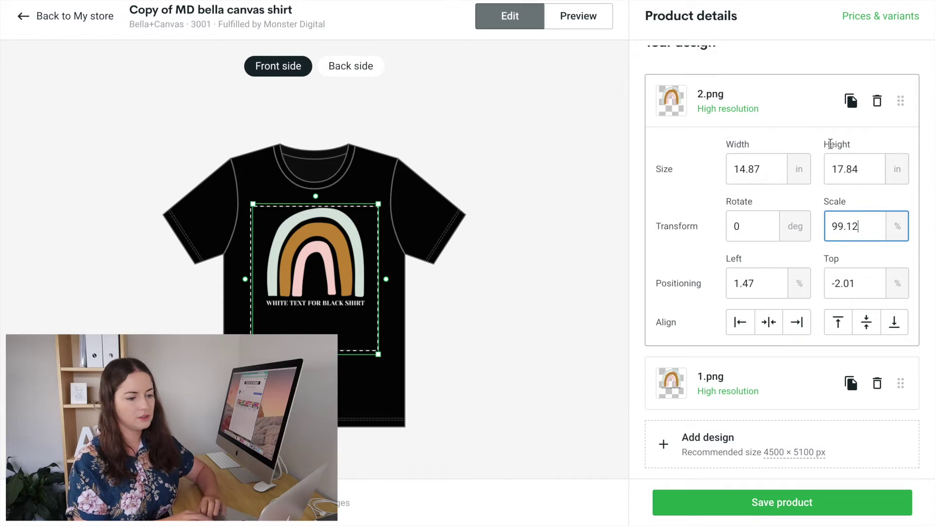
{"action": "left_click", "coordinate": [786, 402]}
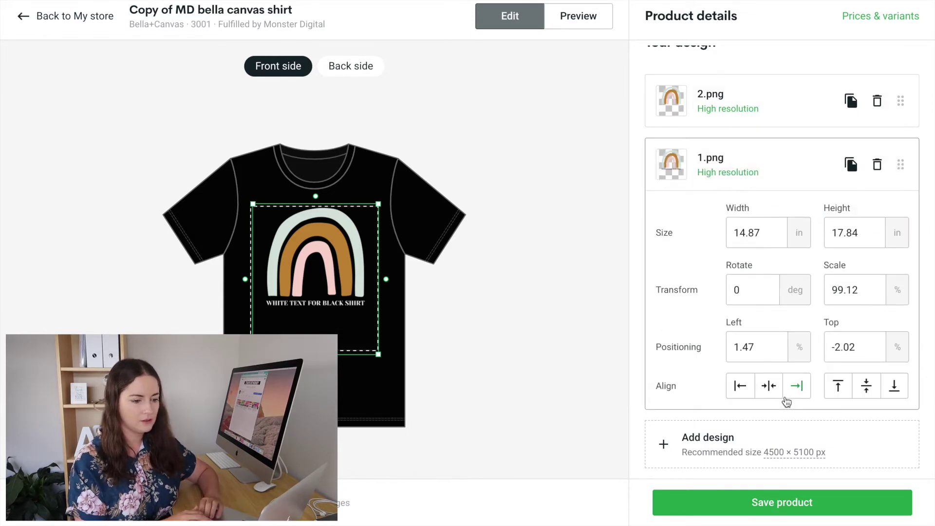
{"action": "left_click", "coordinate": [793, 123]}
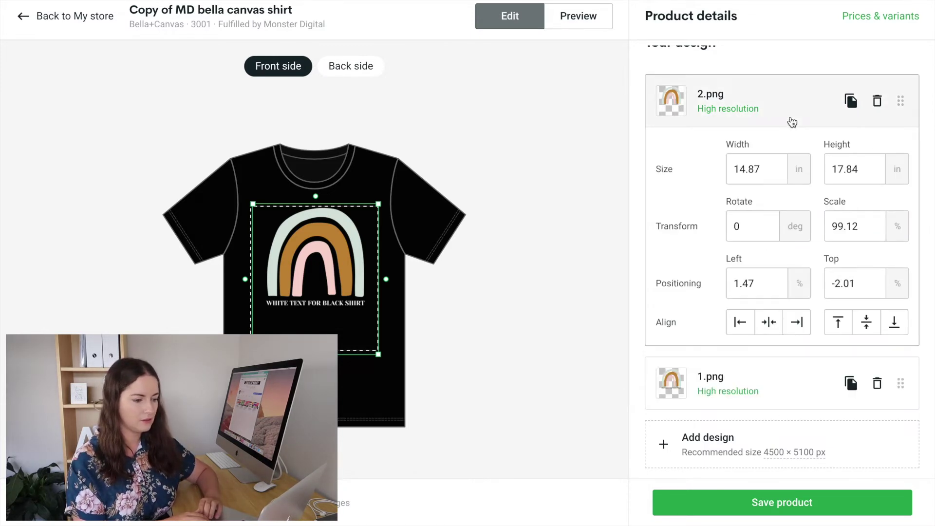
{"action": "scroll", "coordinate": [782, 180], "scroll_direction": "up", "scroll_amount": 4}
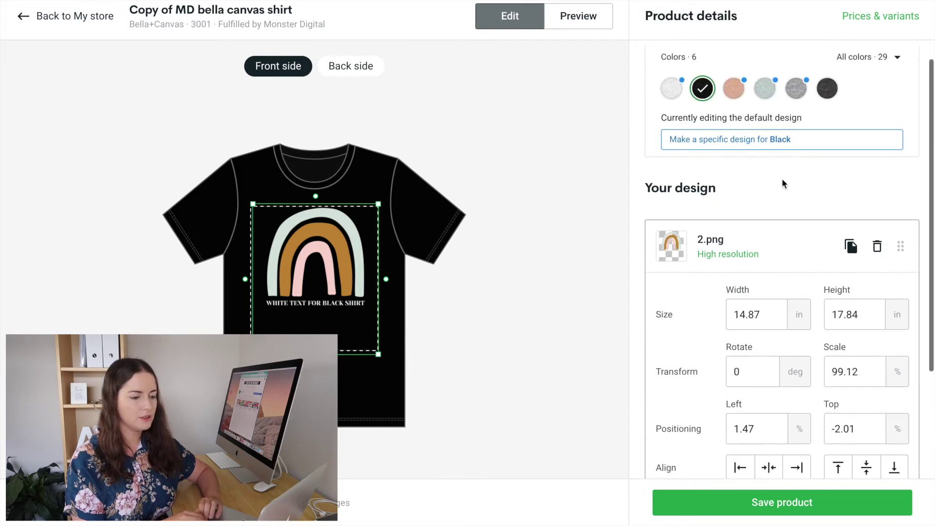
Delete the 1.png layer so the Black shirt shows only the white-text 2.png rainbow.
{"action": "scroll", "coordinate": [782, 181], "scroll_direction": "down", "scroll_amount": 3}
{"action": "scroll", "coordinate": [782, 181], "scroll_direction": "up", "scroll_amount": 1}
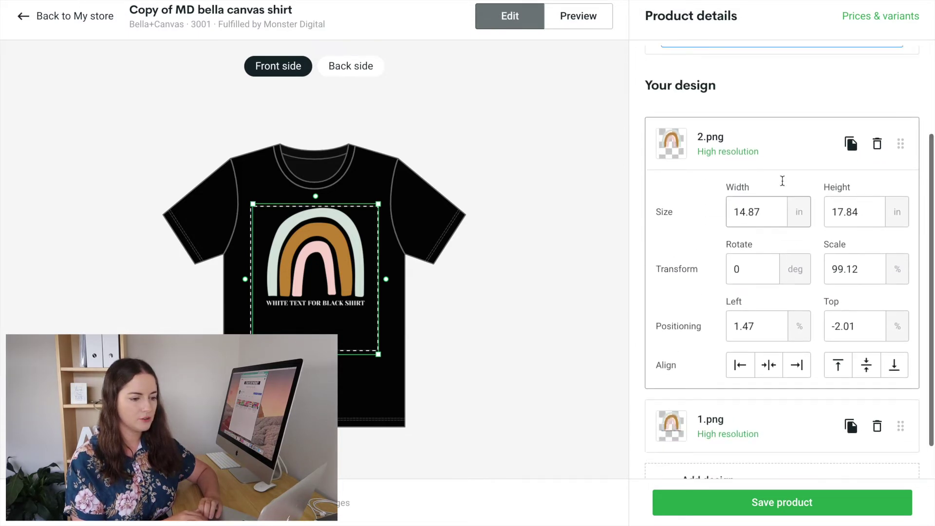
{"action": "scroll", "coordinate": [782, 181], "scroll_direction": "up", "scroll_amount": 3}
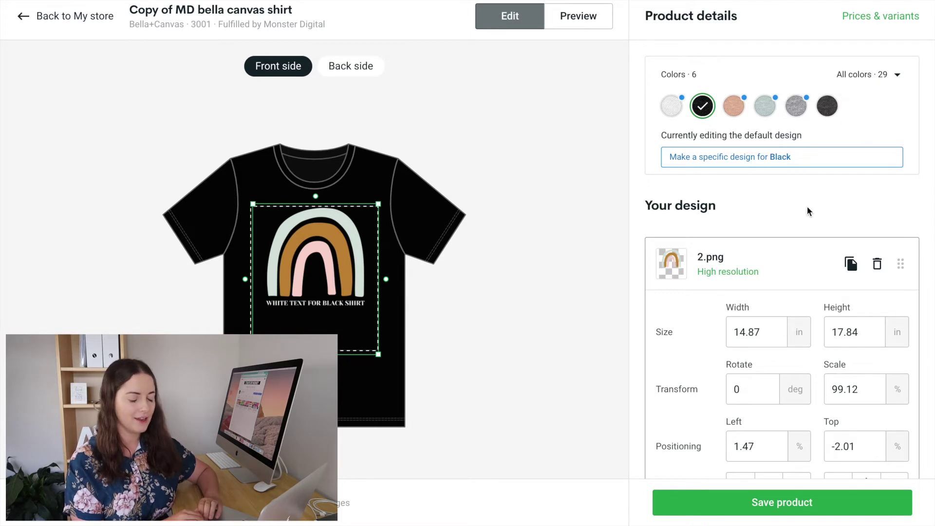
{"action": "scroll", "coordinate": [808, 209], "scroll_direction": "down", "scroll_amount": 4}
{"action": "left_click", "coordinate": [768, 390]}
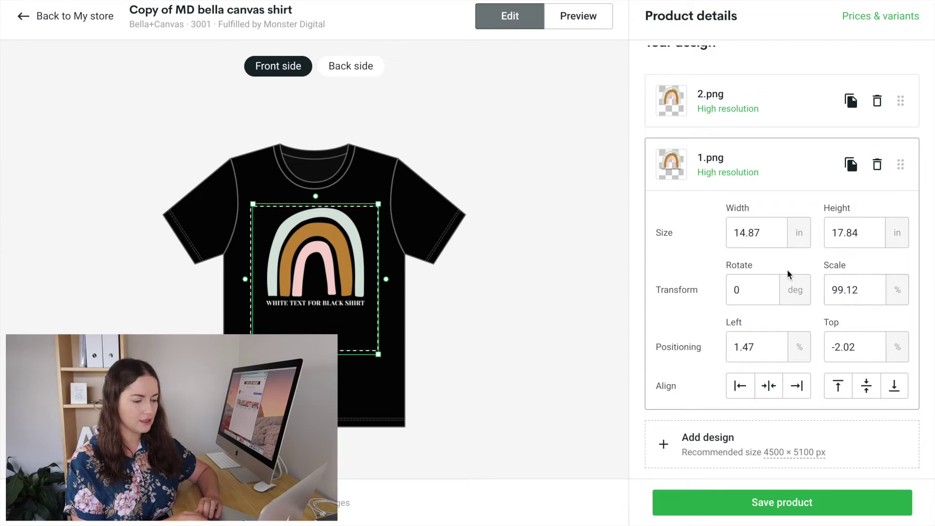
{"action": "left_click", "coordinate": [876, 166]}
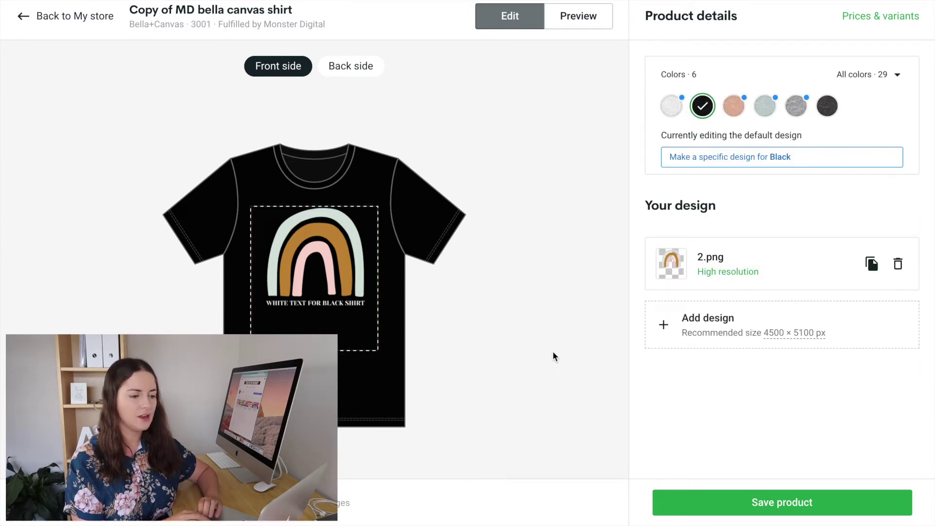
{"action": "left_click", "coordinate": [575, 22]}
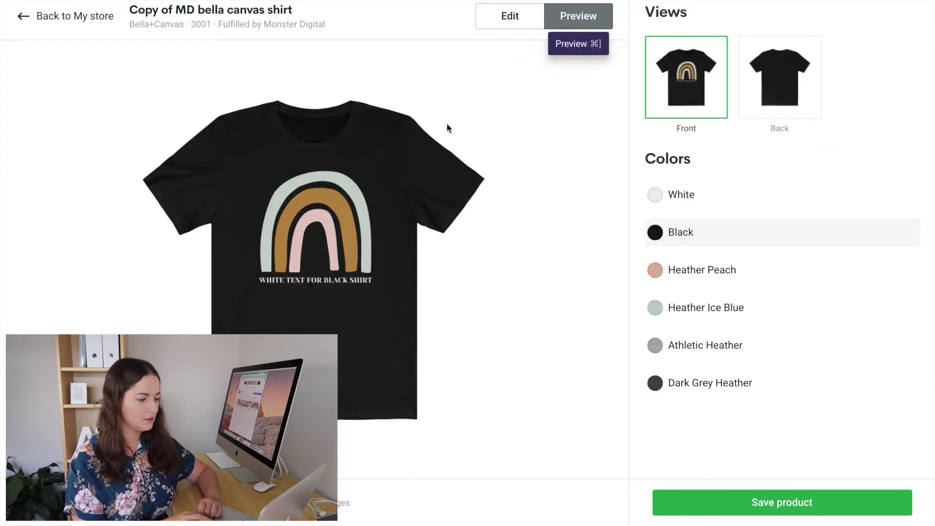
Preview the shirt in White, Heather Peach and Dark Grey Heather, then save the product.
{"action": "left_click", "coordinate": [694, 196]}
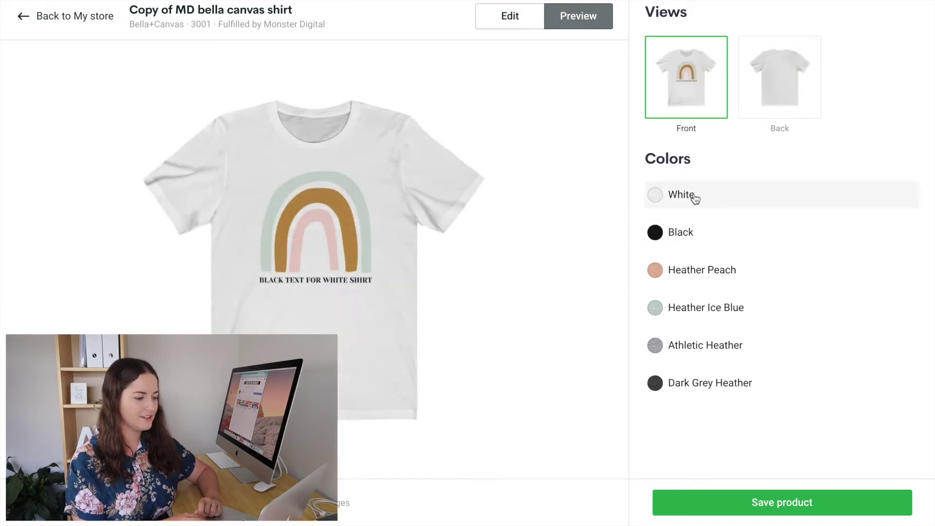
{"action": "left_click", "coordinate": [697, 275]}
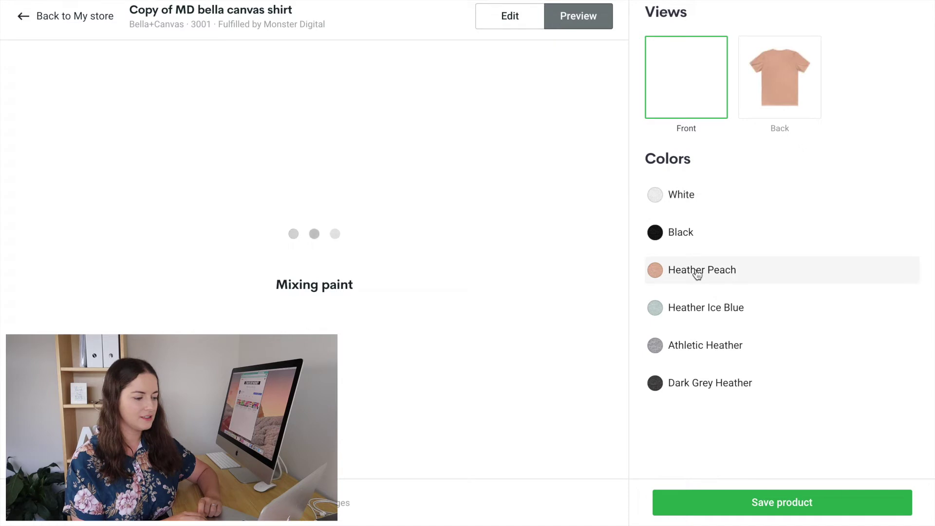
{"action": "left_click", "coordinate": [687, 387]}
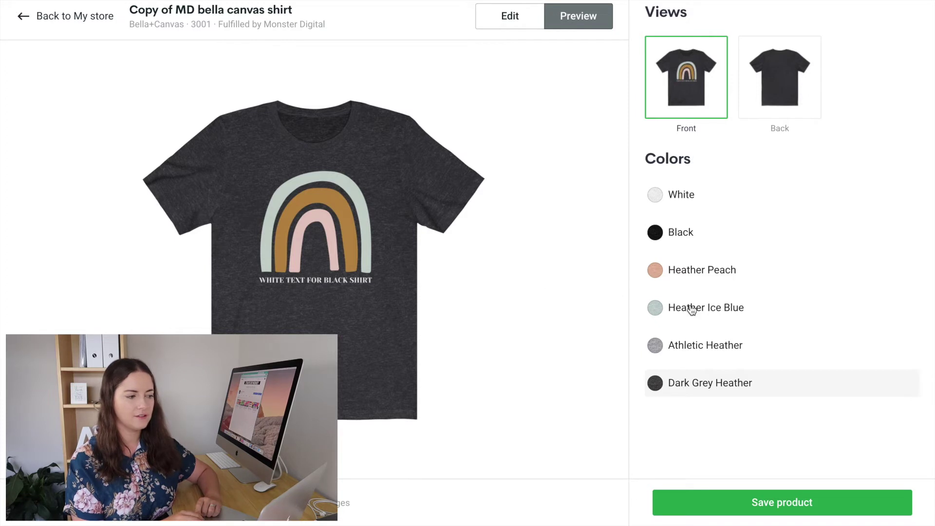
{"action": "left_click", "coordinate": [777, 503]}
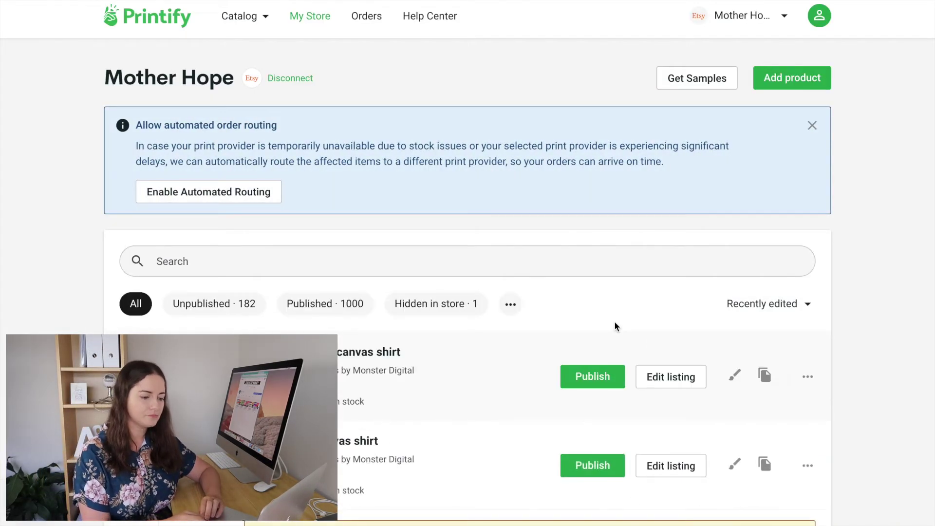
Open the 'Copy of MD bella canvas shirt' listing and check per-size retail prices of USD 20.99–22.99.
{"action": "left_click", "coordinate": [686, 377]}
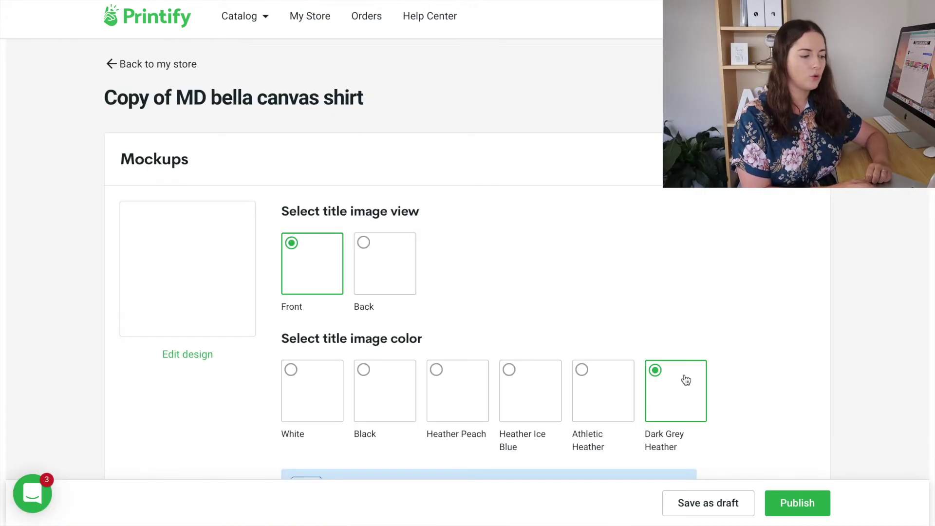
{"action": "scroll", "coordinate": [685, 380], "scroll_direction": "down", "scroll_amount": 12}
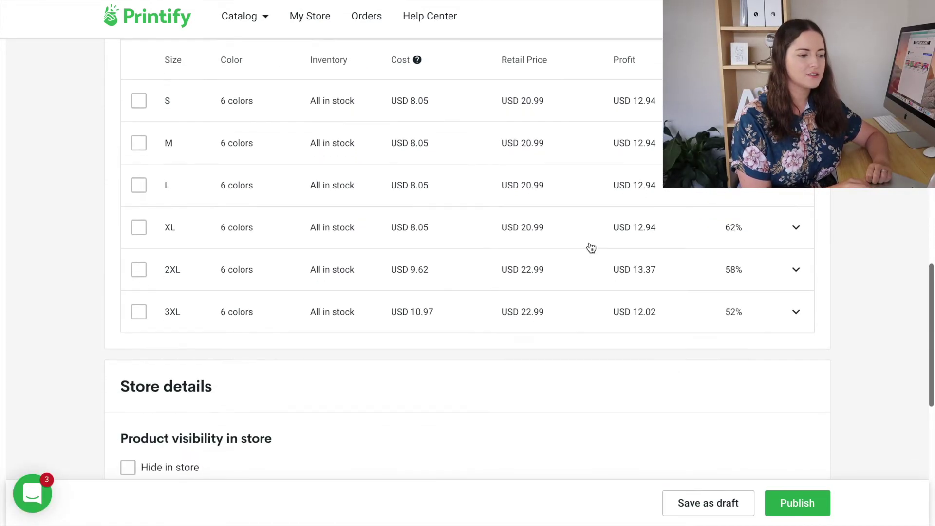
{"action": "scroll", "coordinate": [370, 185], "scroll_direction": "up", "scroll_amount": 1}
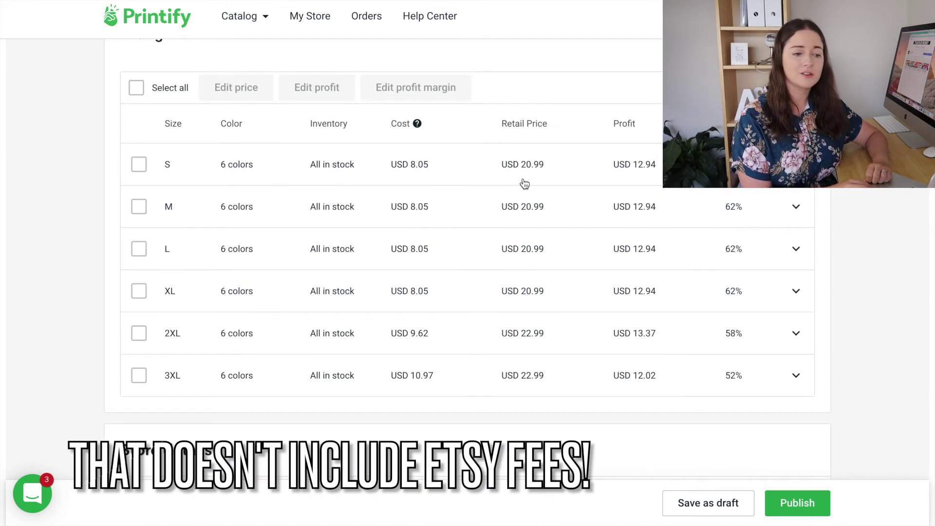
{"action": "scroll", "coordinate": [527, 181], "scroll_direction": "down", "scroll_amount": 1}
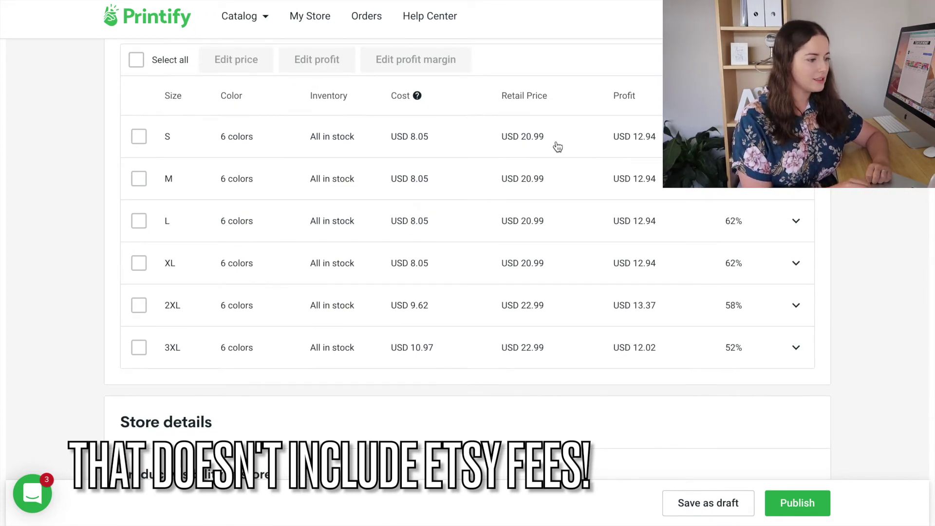
{"action": "scroll", "coordinate": [558, 146], "scroll_direction": "down", "scroll_amount": 10}
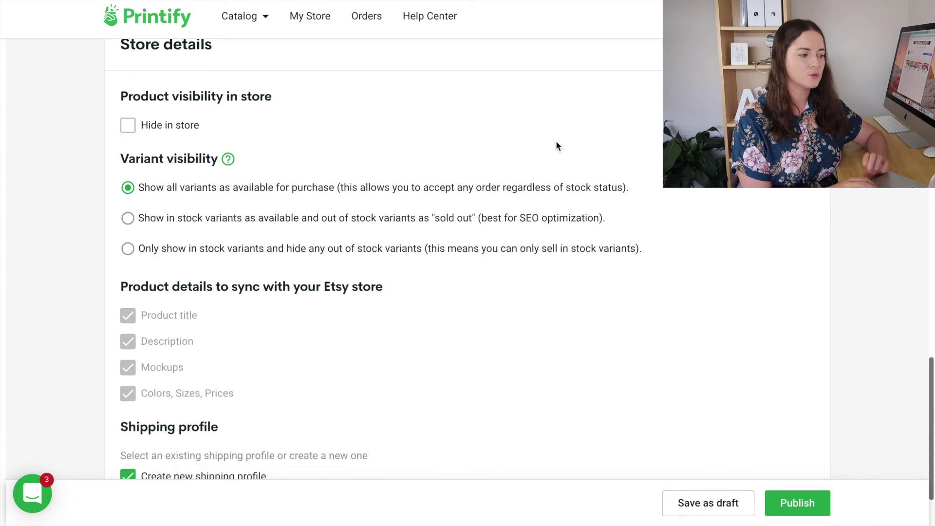
Turn off Create new shipping profile and assign the existing Monster Digital Shirts: 1-2 weeks profile.
{"action": "scroll", "coordinate": [556, 140], "scroll_direction": "down", "scroll_amount": 1}
{"action": "scroll", "coordinate": [316, 139], "scroll_direction": "up", "scroll_amount": 1}
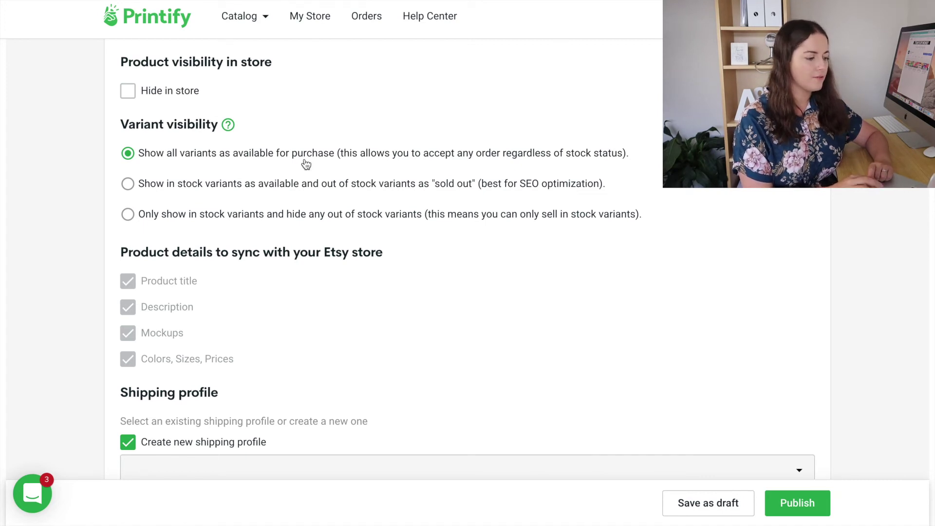
{"action": "scroll", "coordinate": [307, 161], "scroll_direction": "down", "scroll_amount": 1}
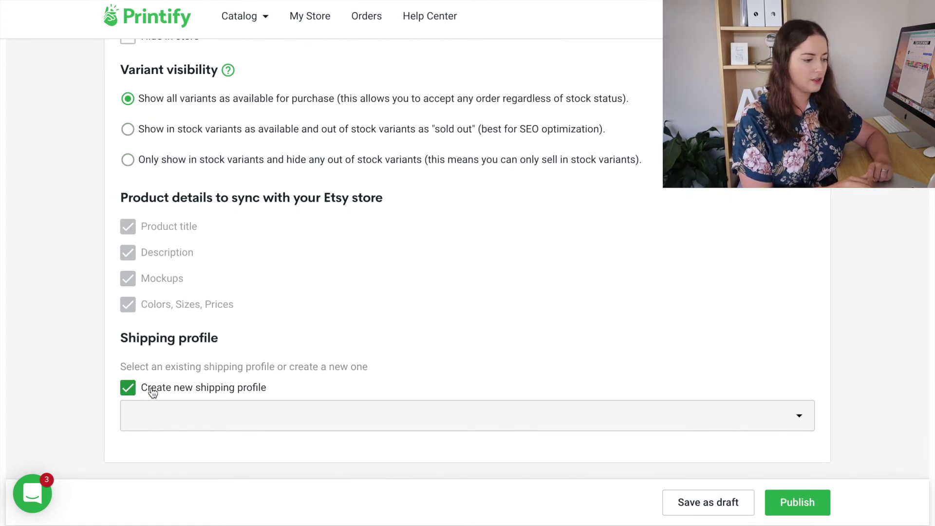
{"action": "left_click", "coordinate": [127, 388]}
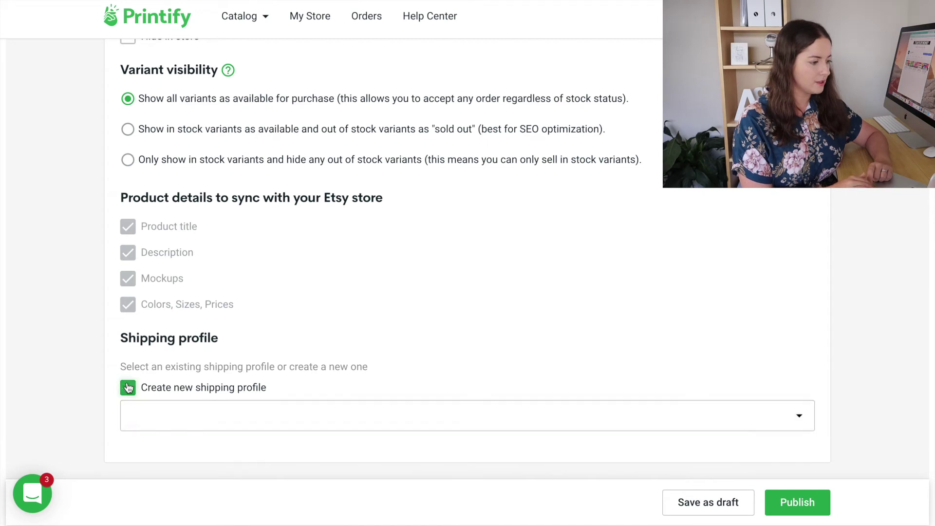
{"action": "left_click", "coordinate": [781, 410]}
{"action": "left_click", "coordinate": [241, 337]}
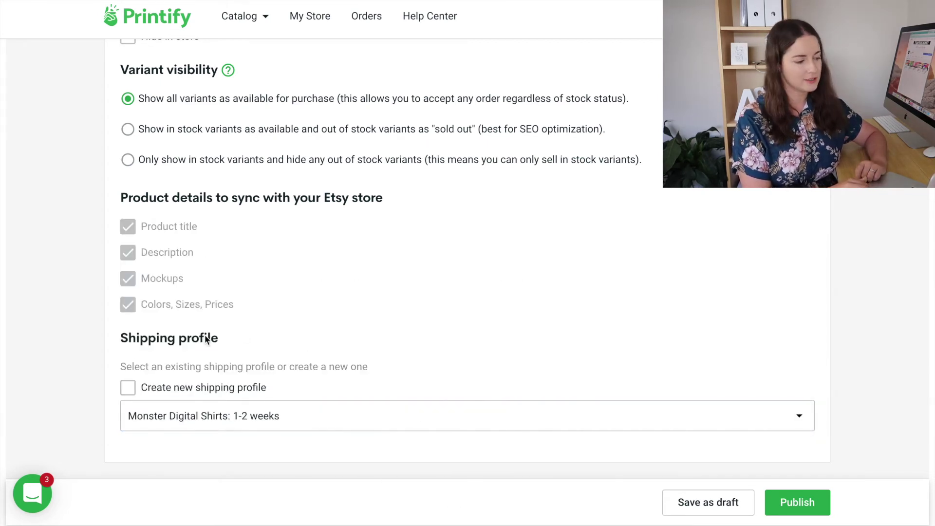
{"action": "scroll", "coordinate": [371, 416], "scroll_direction": "up", "scroll_amount": 15}
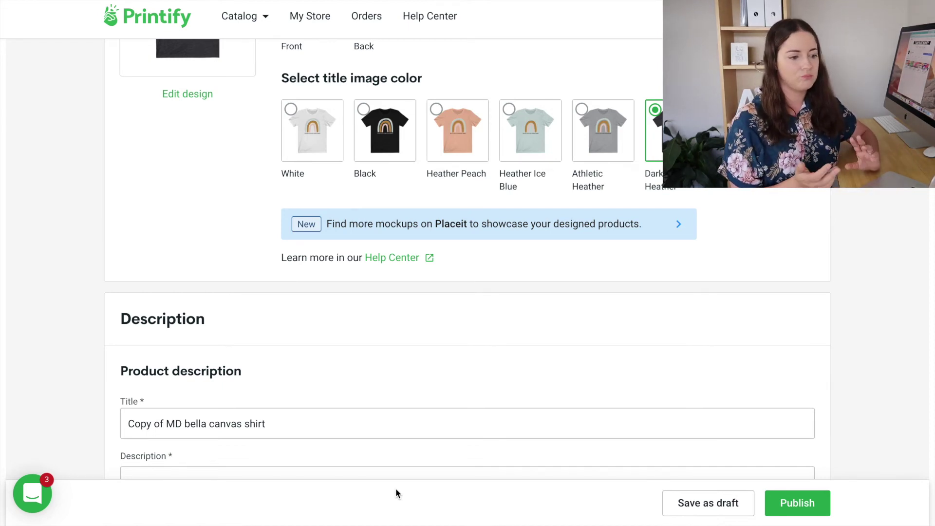
{"action": "scroll", "coordinate": [379, 354], "scroll_direction": "down", "scroll_amount": 1}
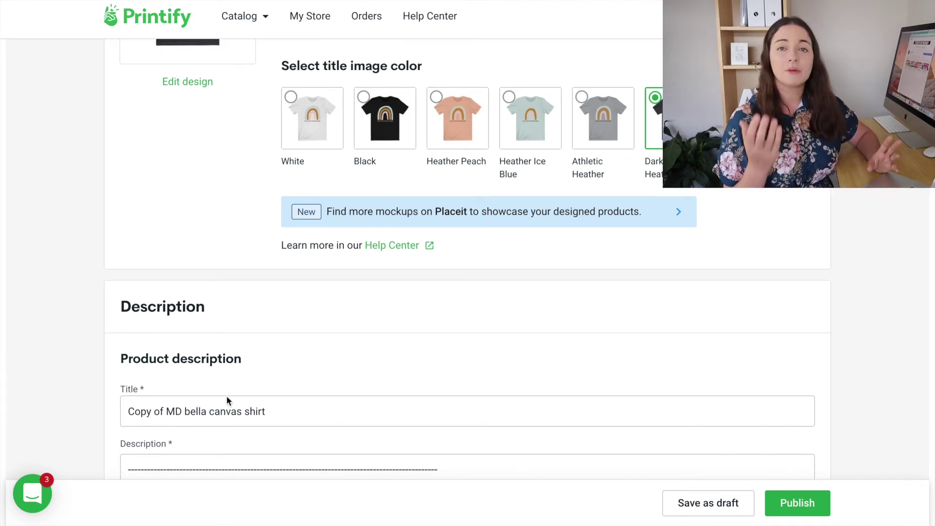
{"action": "left_click", "coordinate": [125, 409]}
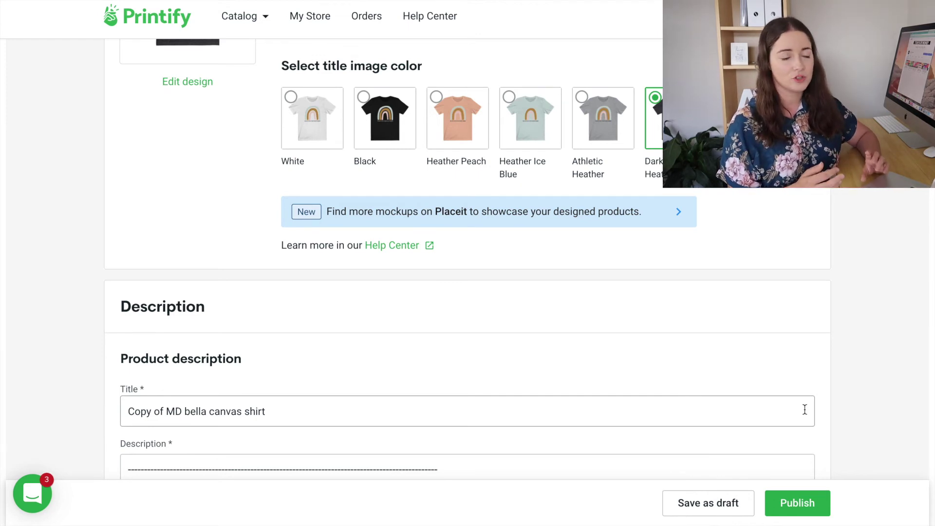
{"action": "scroll", "coordinate": [224, 419], "scroll_direction": "up", "scroll_amount": 1}
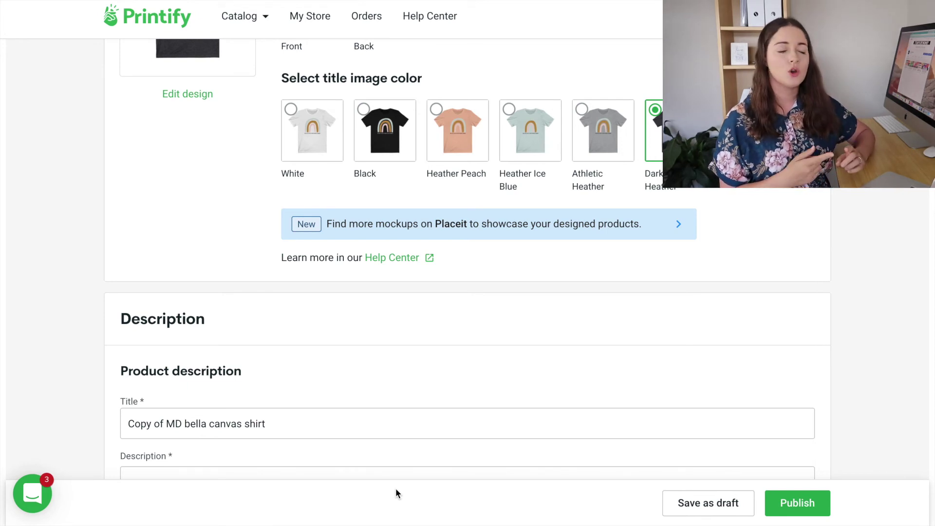
{"action": "scroll", "coordinate": [377, 354], "scroll_direction": "down", "scroll_amount": 1}
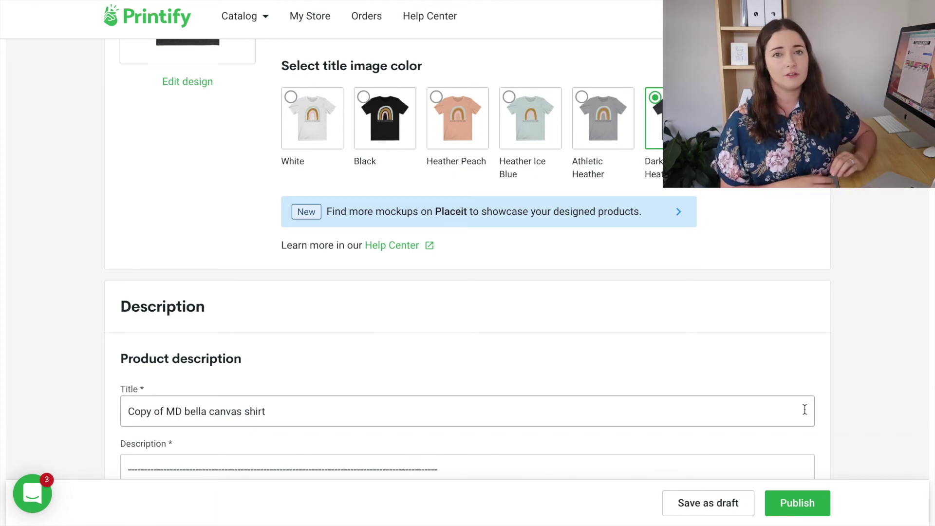
{"action": "scroll", "coordinate": [217, 417], "scroll_direction": "up", "scroll_amount": 1}
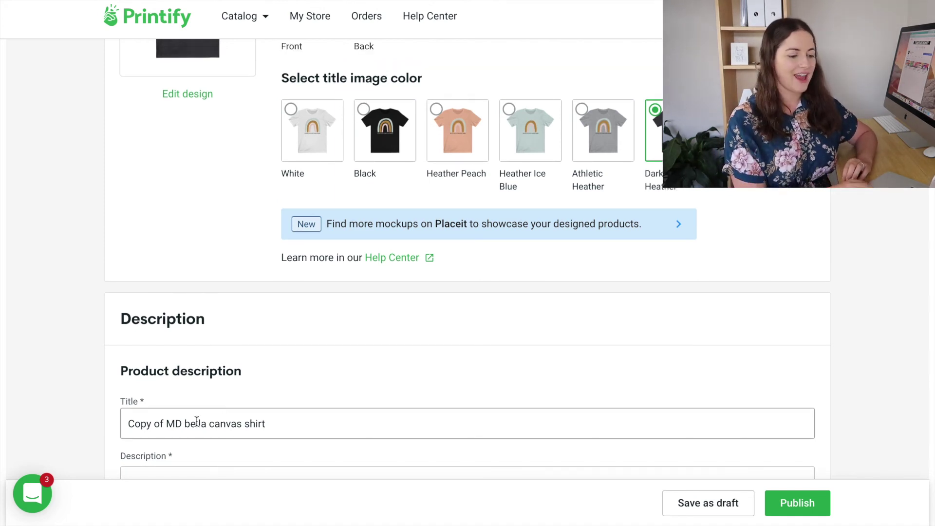
{"action": "scroll", "coordinate": [258, 397], "scroll_direction": "up", "scroll_amount": 5}
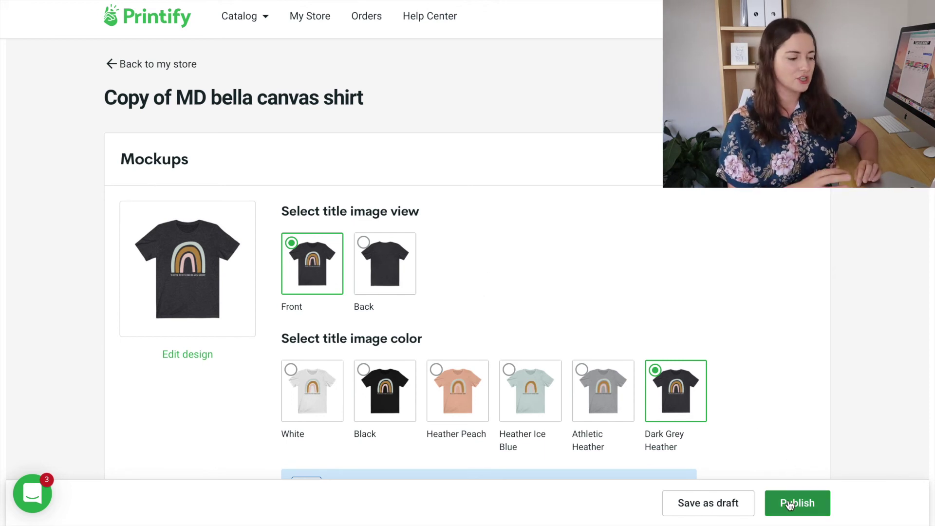
{"action": "scroll", "coordinate": [824, 377], "scroll_direction": "down", "scroll_amount": 1}
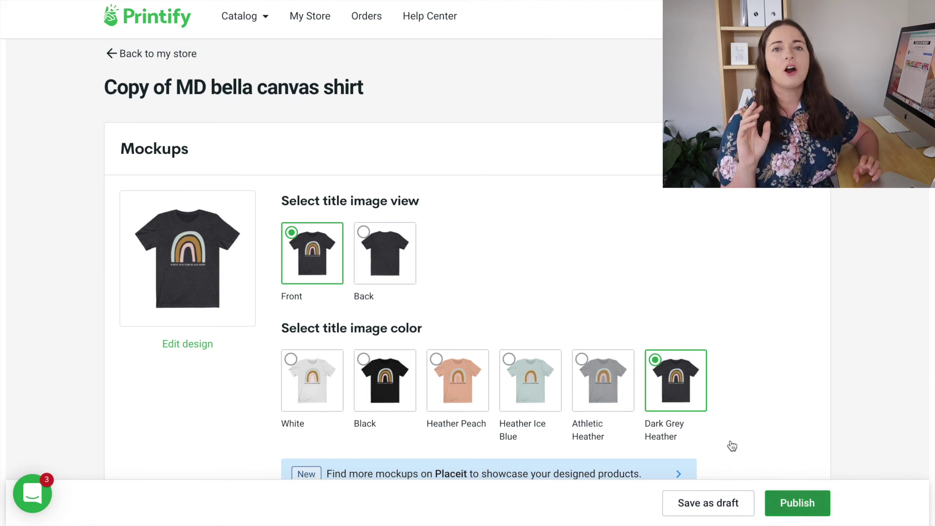
{"action": "left_click", "coordinate": [158, 55]}
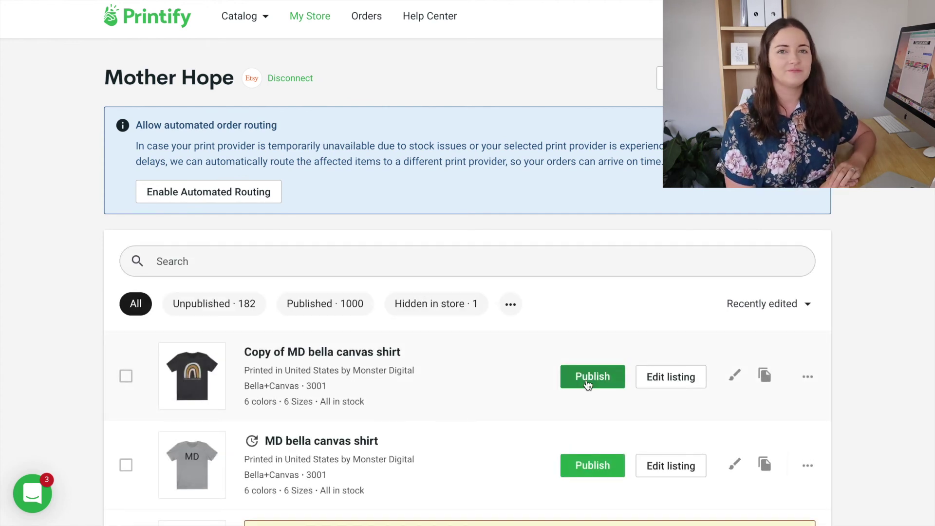
{"action": "left_click", "coordinate": [588, 383]}
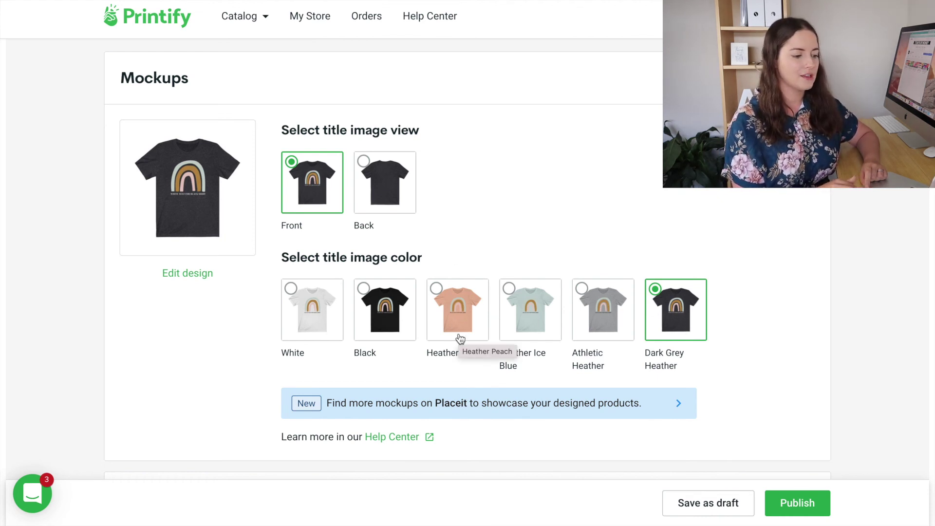
{"action": "scroll", "coordinate": [463, 311], "scroll_direction": "up", "scroll_amount": 3}
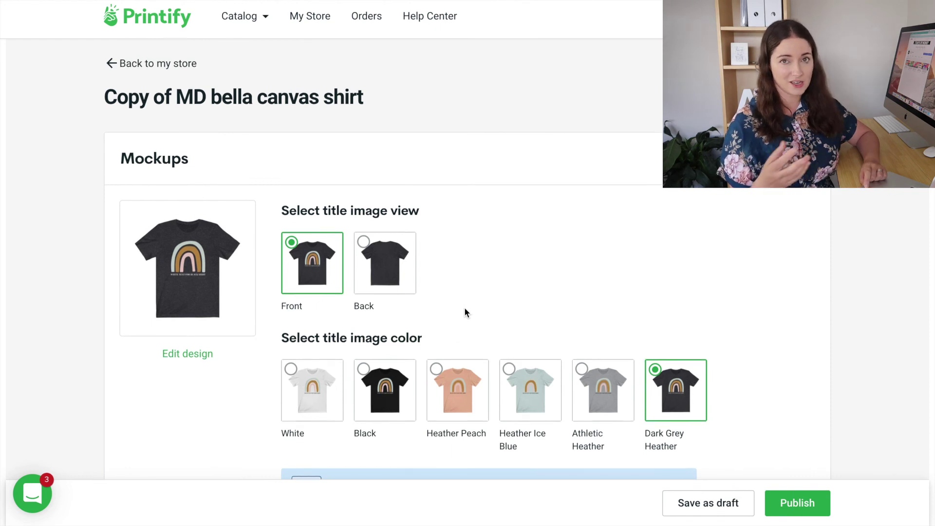
{"action": "scroll", "coordinate": [465, 312], "scroll_direction": "down", "scroll_amount": 1}
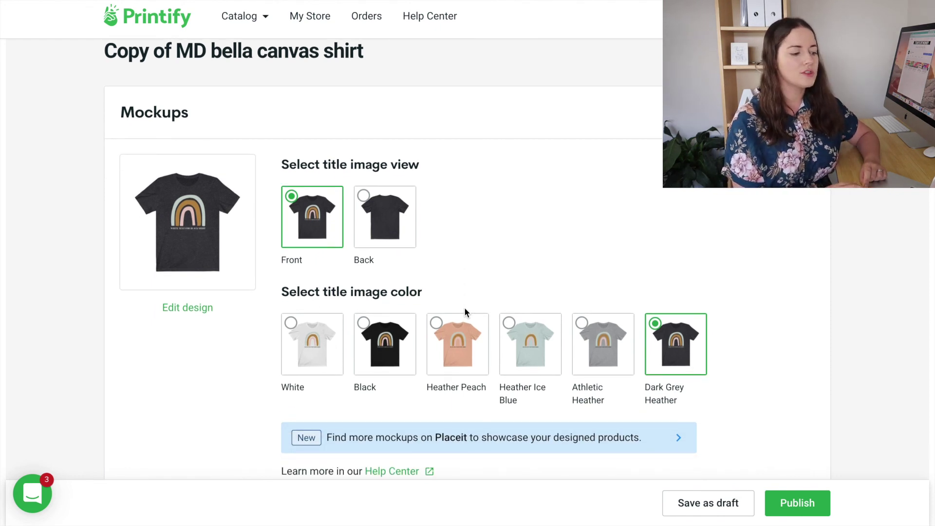